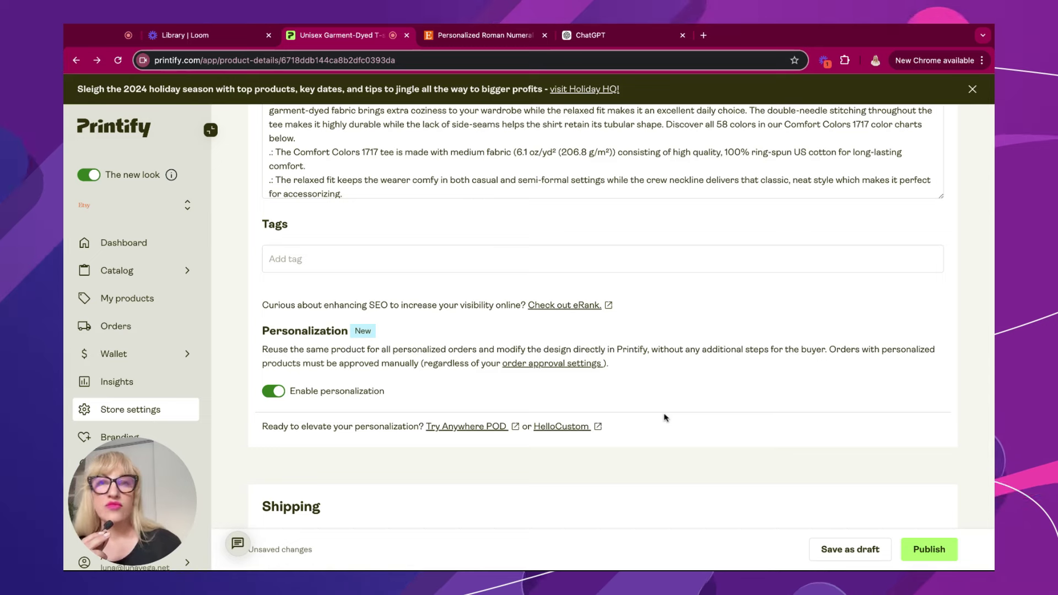
- Review the product's mockups and listing details, and switch to the Etsy listing for the personalized Roman numeral T-shirt
{"action": "scroll", "coordinate": [686, 450], "scroll_direction": "down", "scroll_amount": 1}
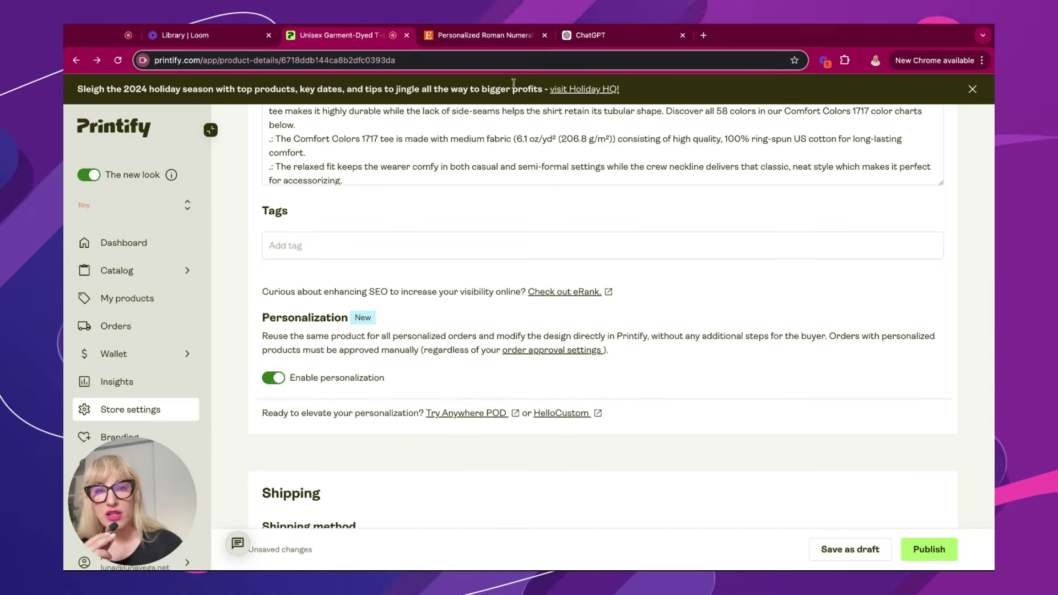
{"action": "scroll", "coordinate": [418, 188], "scroll_direction": "up", "scroll_amount": 10}
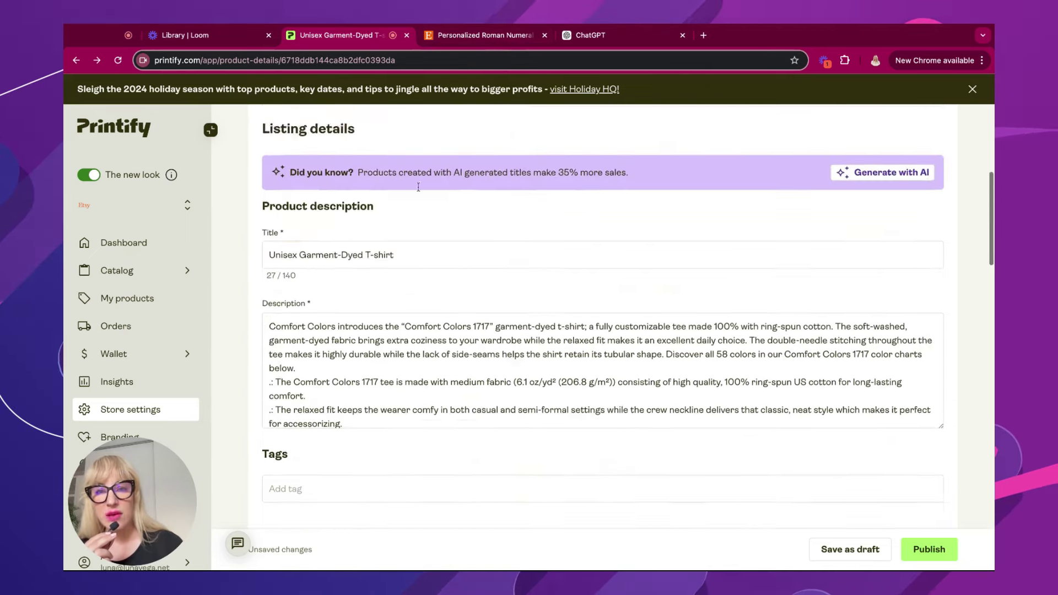
{"action": "scroll", "coordinate": [419, 187], "scroll_direction": "up", "scroll_amount": 3}
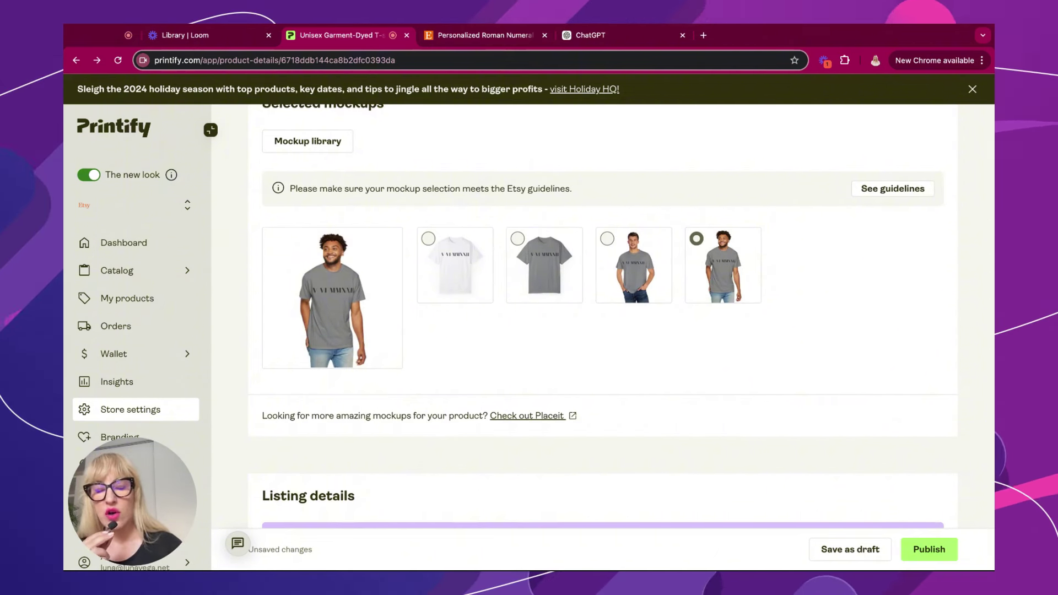
{"action": "scroll", "coordinate": [624, 438], "scroll_direction": "down", "scroll_amount": 2}
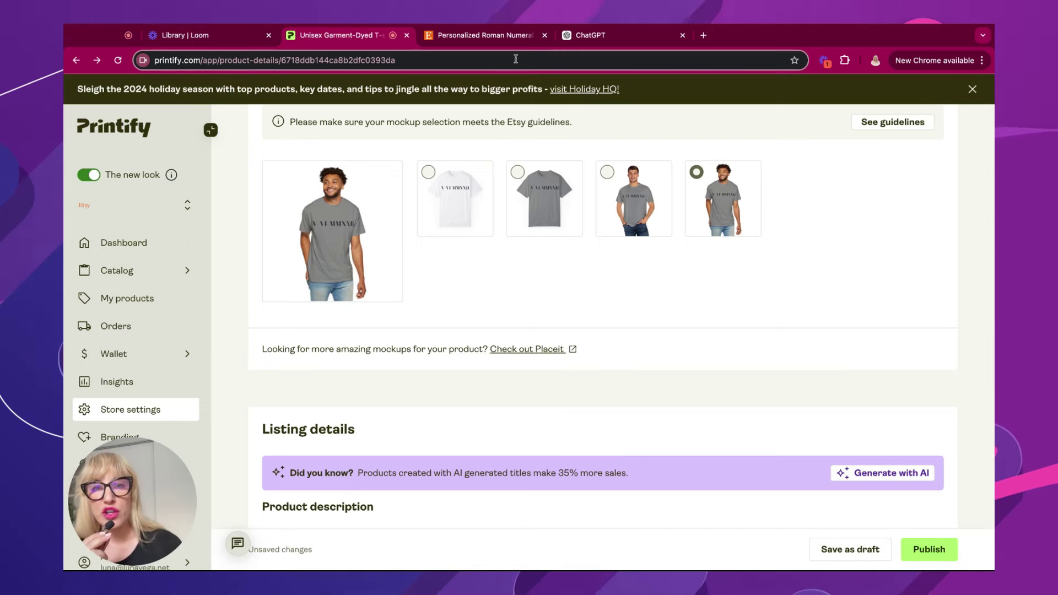
{"action": "left_click", "coordinate": [507, 38]}
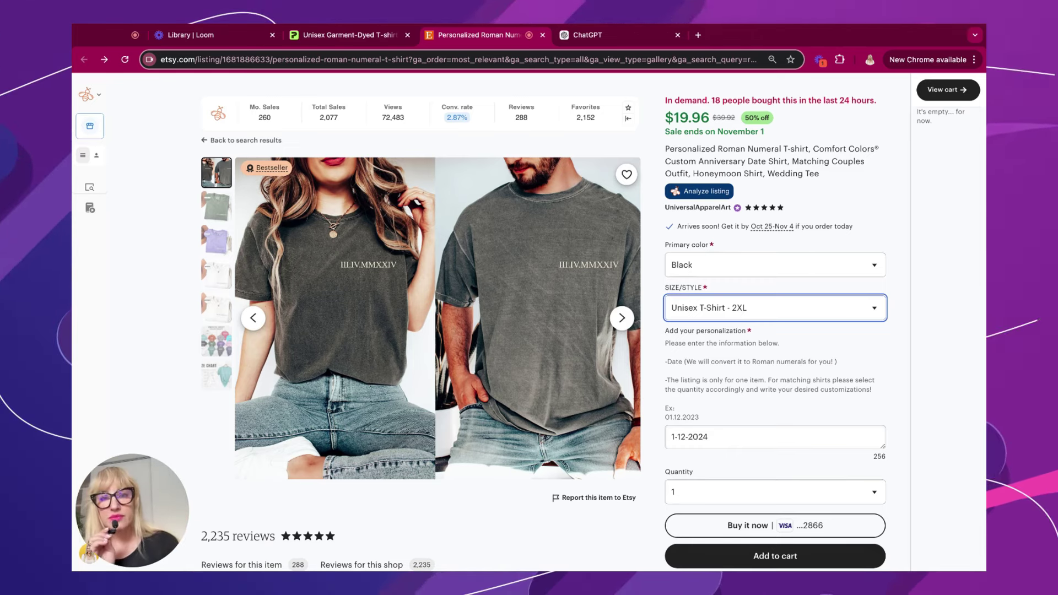
- Return to the Printify product details and enable Etsy off-site ads in the pricing preferences
{"action": "key", "text": "ctrl+shift+Tab"}
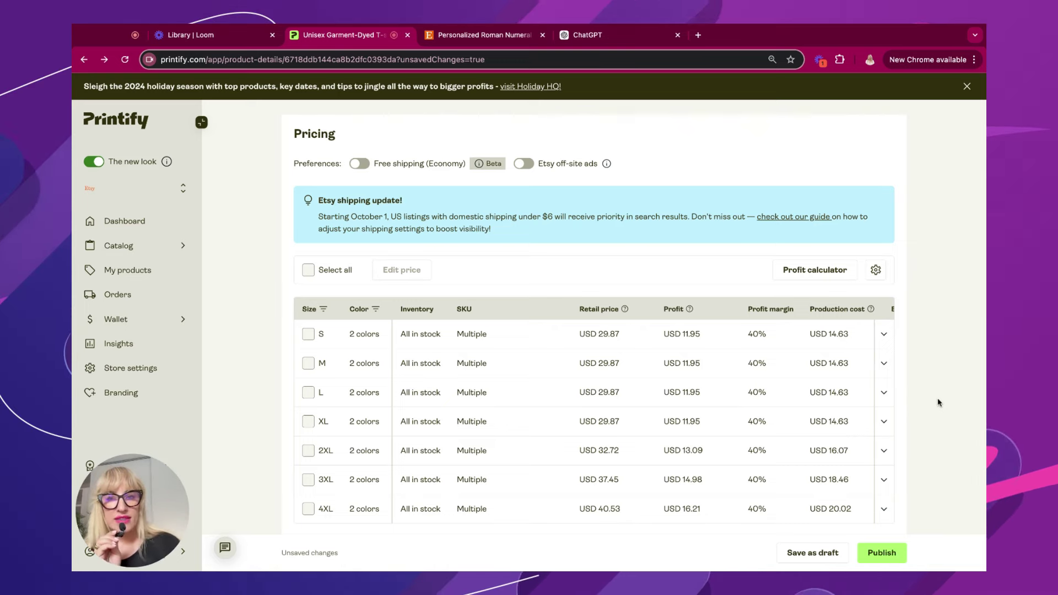
{"action": "scroll", "coordinate": [939, 419], "scroll_direction": "up", "scroll_amount": 10}
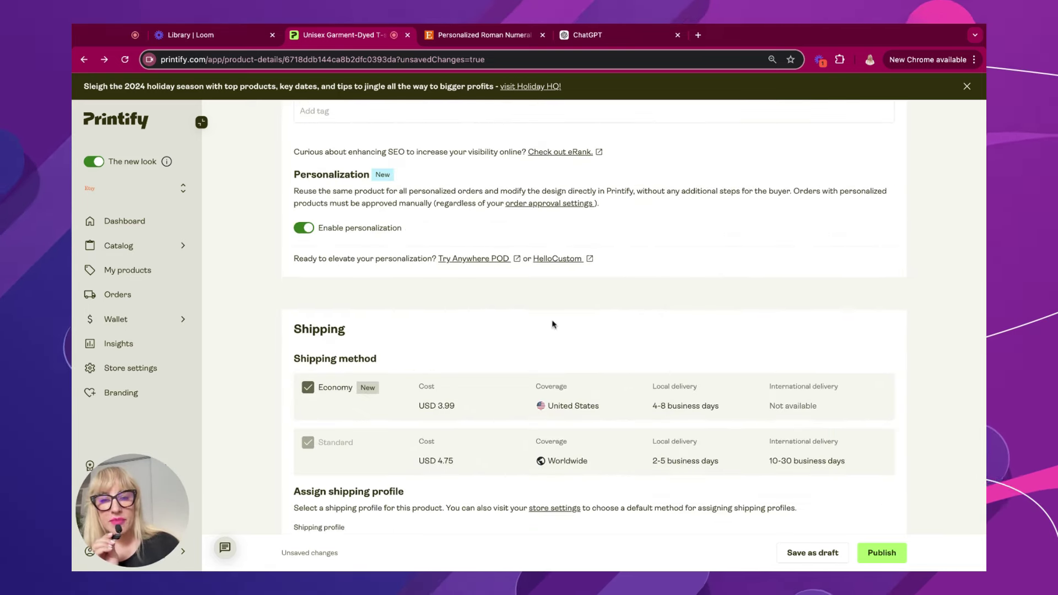
{"action": "scroll", "coordinate": [319, 238], "scroll_direction": "down", "scroll_amount": 3}
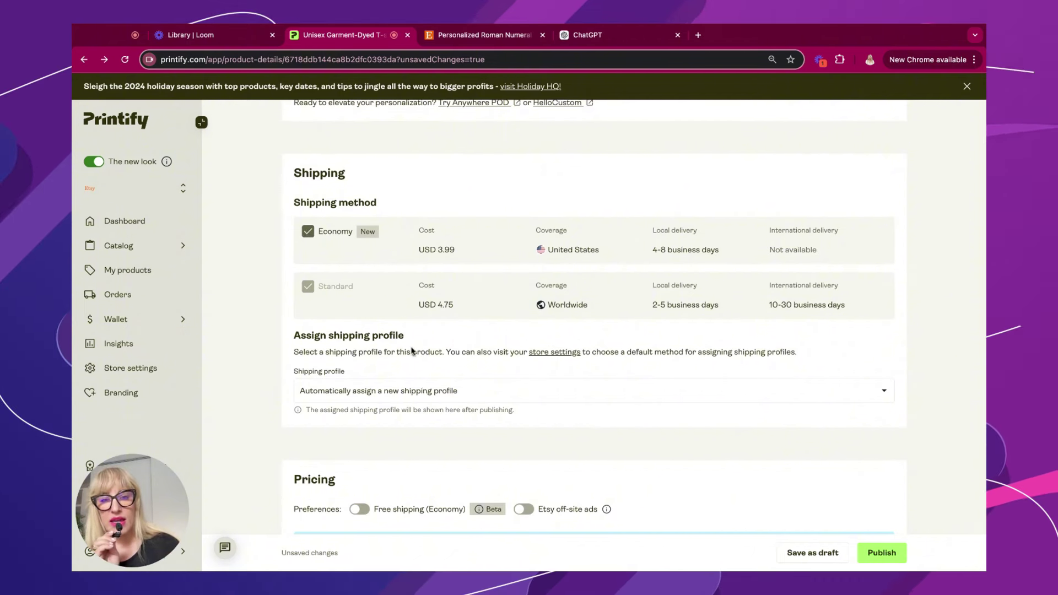
{"action": "scroll", "coordinate": [415, 393], "scroll_direction": "down", "scroll_amount": 1}
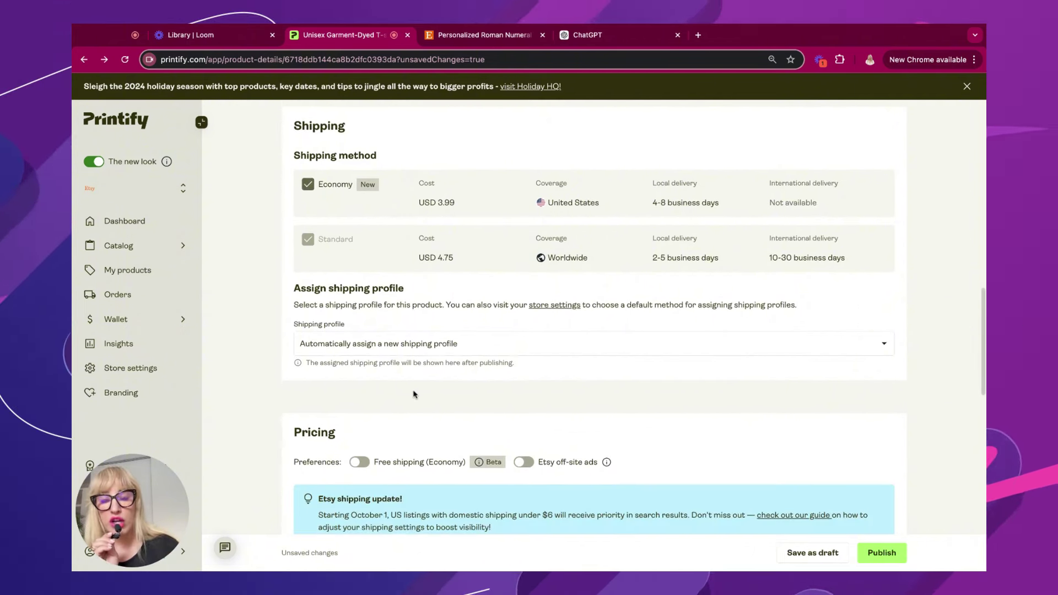
{"action": "scroll", "coordinate": [441, 408], "scroll_direction": "down", "scroll_amount": 3}
{"action": "scroll", "coordinate": [524, 402], "scroll_direction": "down", "scroll_amount": 3}
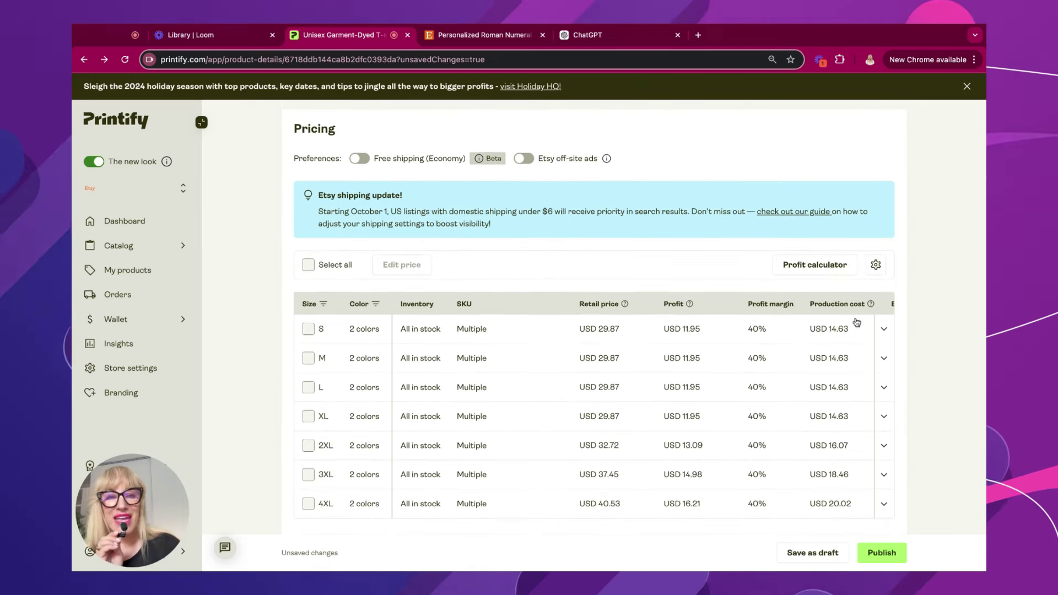
{"action": "left_click", "coordinate": [524, 159]}
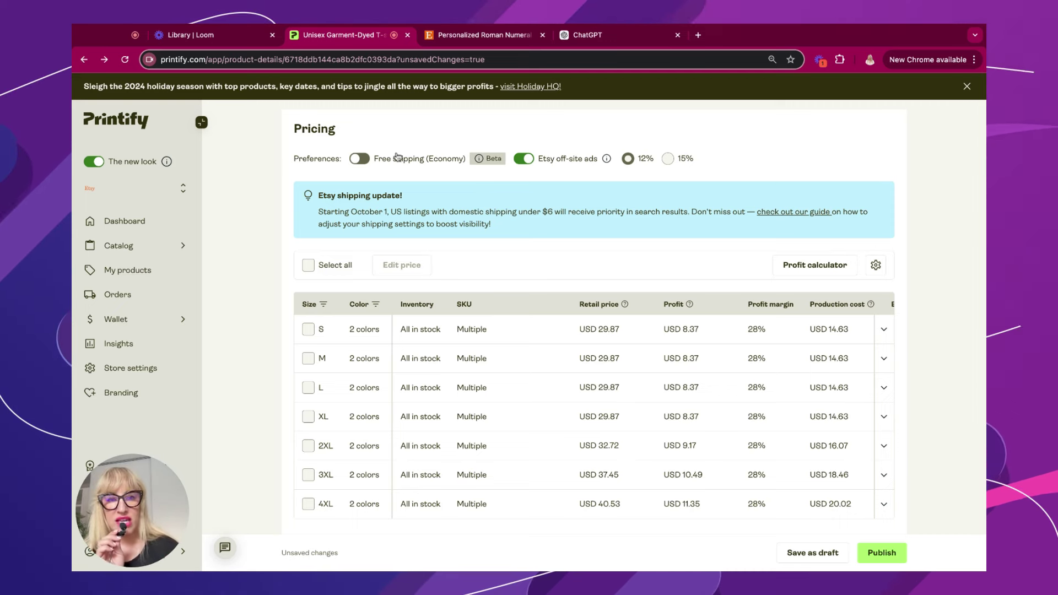
- Open the profit calculator for the T-shirt and set the profit margin to 25%
{"action": "left_click", "coordinate": [829, 270]}
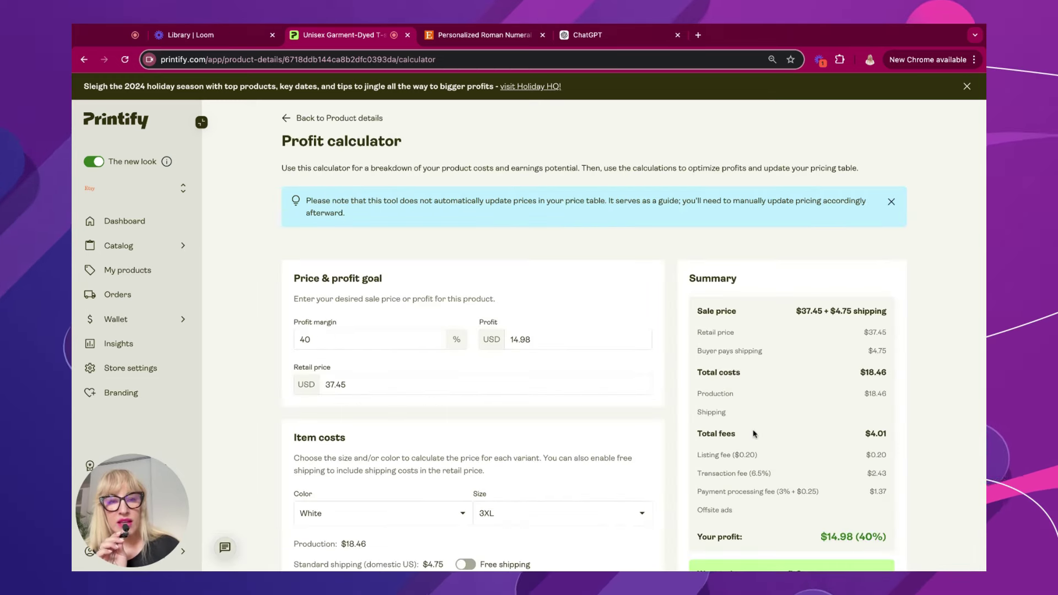
{"action": "scroll", "coordinate": [877, 451], "scroll_direction": "down", "scroll_amount": 1}
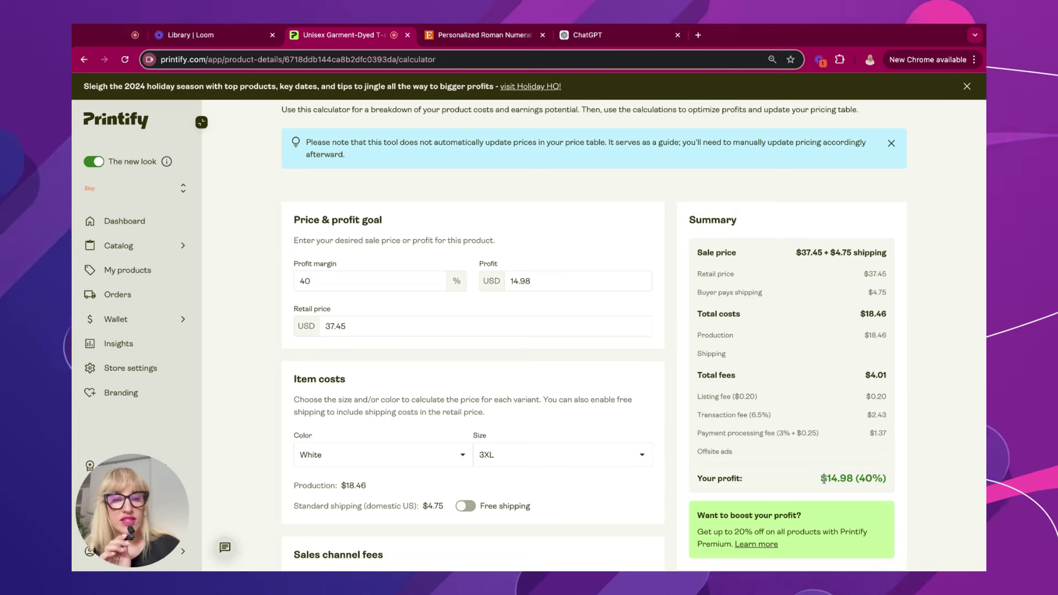
{"action": "left_click_drag", "start_coordinate": [819, 479], "coordinate": [854, 479]}
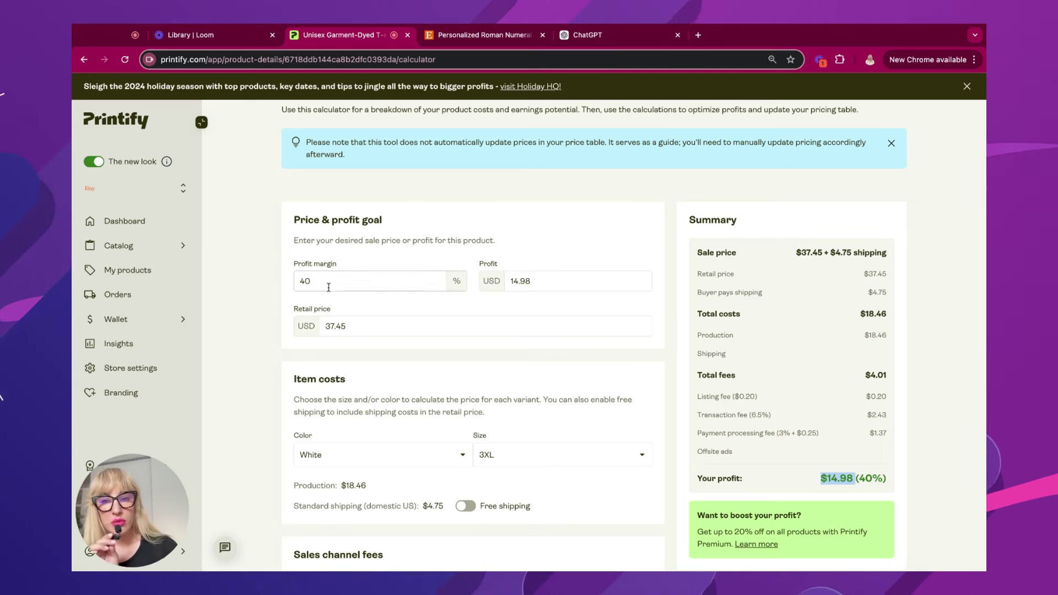
{"action": "left_click_drag", "start_coordinate": [312, 281], "coordinate": [291, 282]}
{"action": "type", "text": "25"}
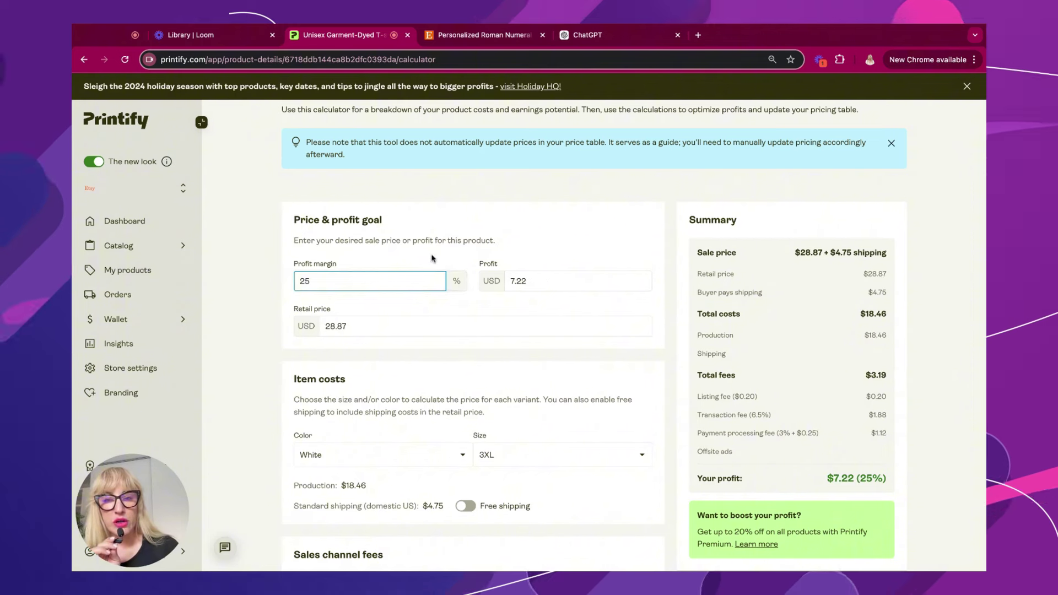
{"action": "left_click", "coordinate": [487, 317]}
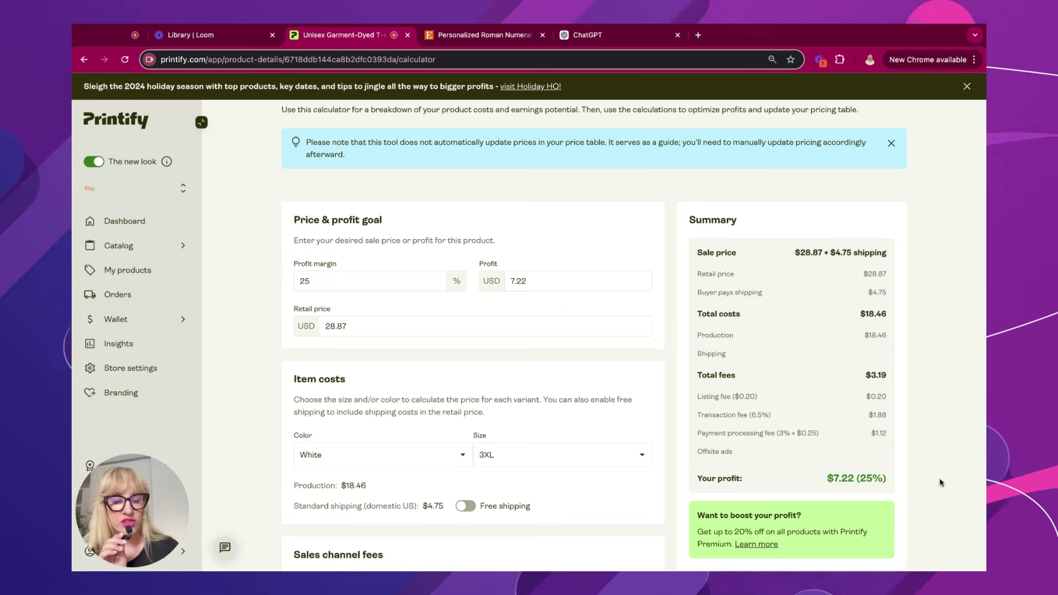
- Include Etsy off-site ads in the profit calculator's sales channel fees
{"action": "scroll", "coordinate": [925, 501], "scroll_direction": "down", "scroll_amount": 1}
{"action": "scroll", "coordinate": [915, 485], "scroll_direction": "down", "scroll_amount": 1}
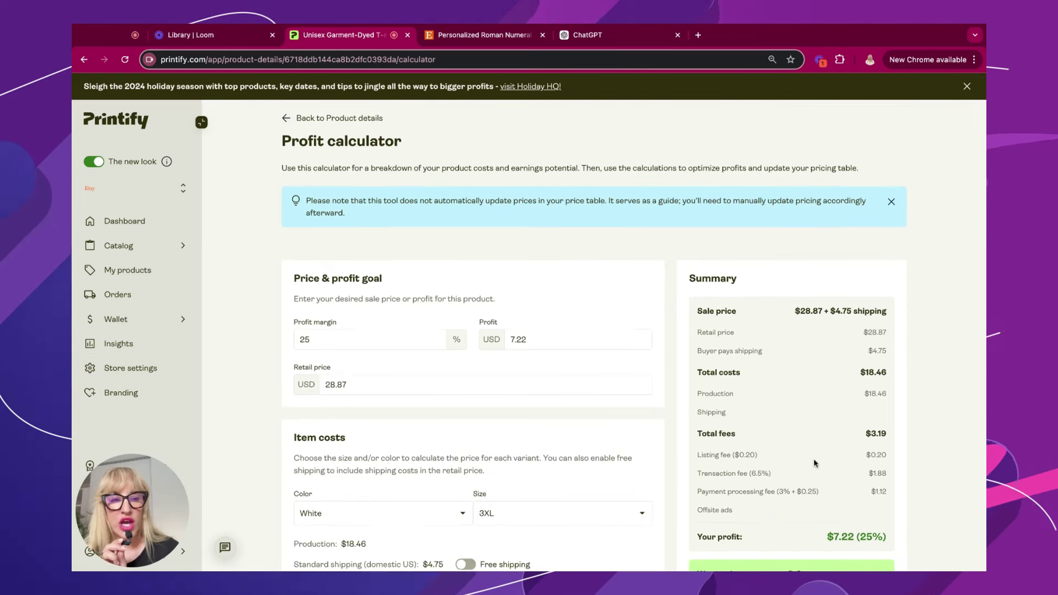
{"action": "scroll", "coordinate": [860, 419], "scroll_direction": "down", "scroll_amount": 1}
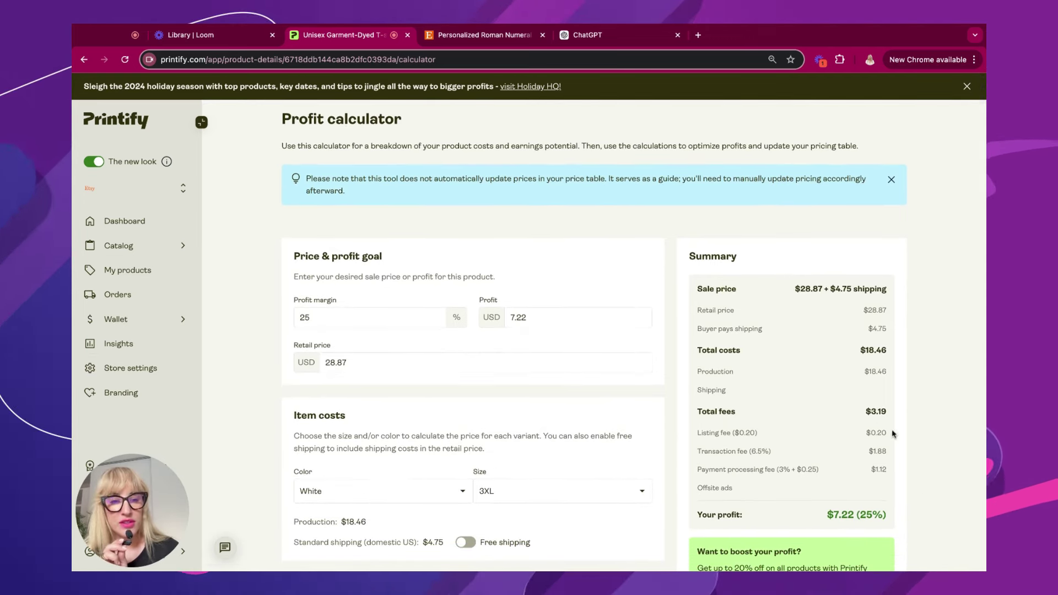
{"action": "scroll", "coordinate": [843, 444], "scroll_direction": "down", "scroll_amount": 1}
{"action": "scroll", "coordinate": [826, 447], "scroll_direction": "down", "scroll_amount": 1}
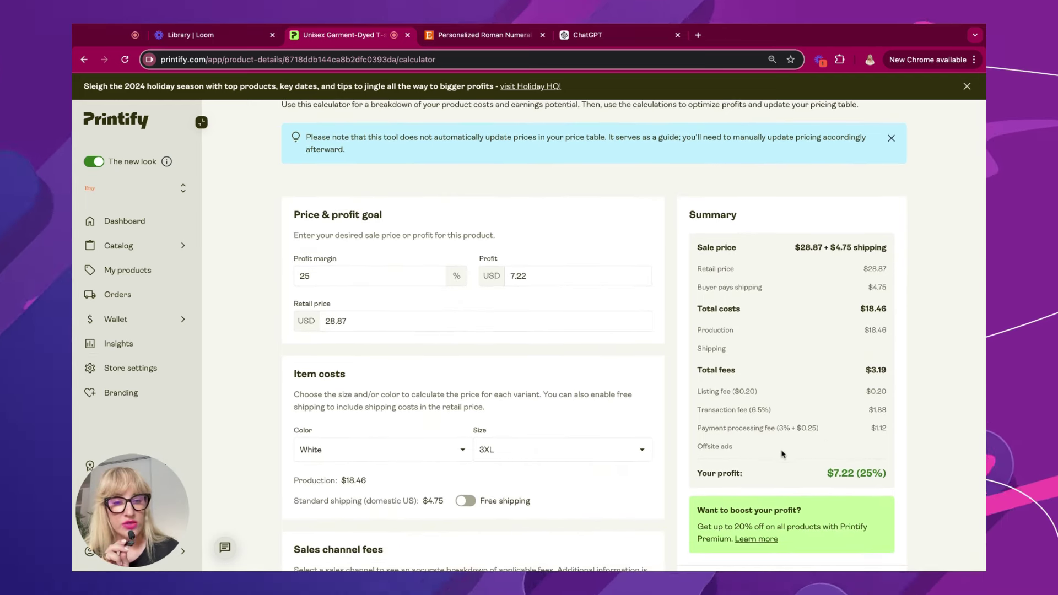
{"action": "scroll", "coordinate": [833, 448], "scroll_direction": "down", "scroll_amount": 5}
{"action": "scroll", "coordinate": [850, 458], "scroll_direction": "down", "scroll_amount": 4}
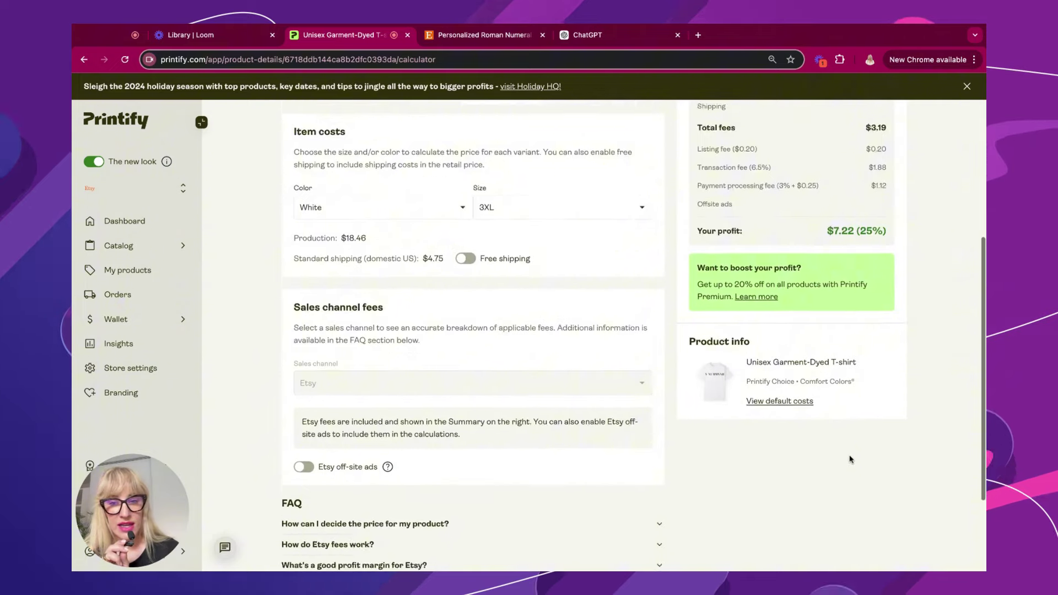
{"action": "left_click", "coordinate": [304, 336]}
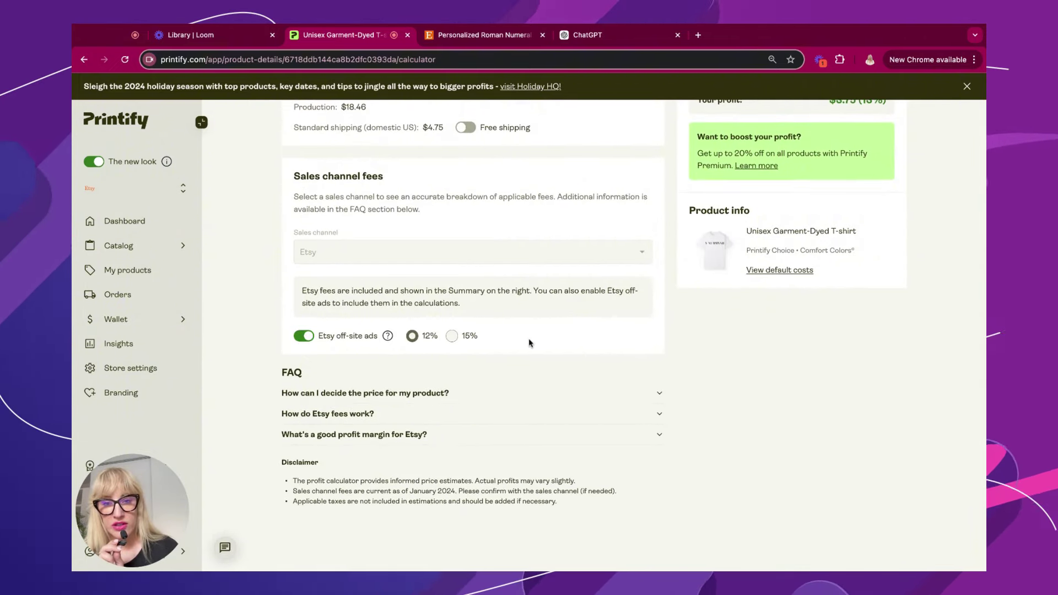
- Examine the offsite ads fee, total fees and profit in the calculator's summary alongside the item costs and sales channel fees
{"action": "scroll", "coordinate": [879, 335], "scroll_direction": "up", "scroll_amount": 5}
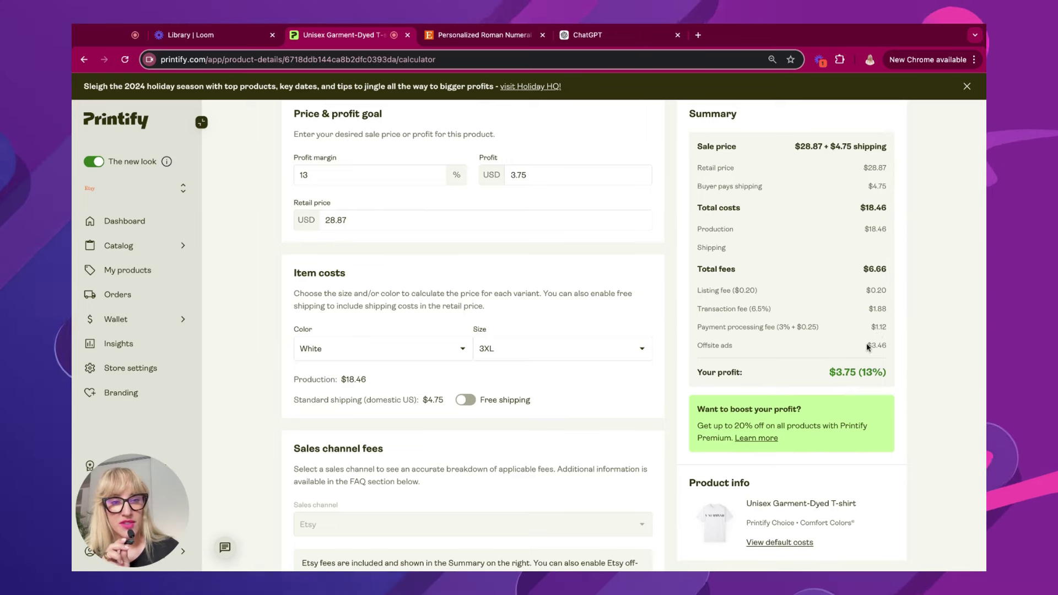
{"action": "left_click_drag", "start_coordinate": [867, 345], "coordinate": [888, 345]}
{"action": "scroll", "coordinate": [896, 388], "scroll_direction": "down", "scroll_amount": 5}
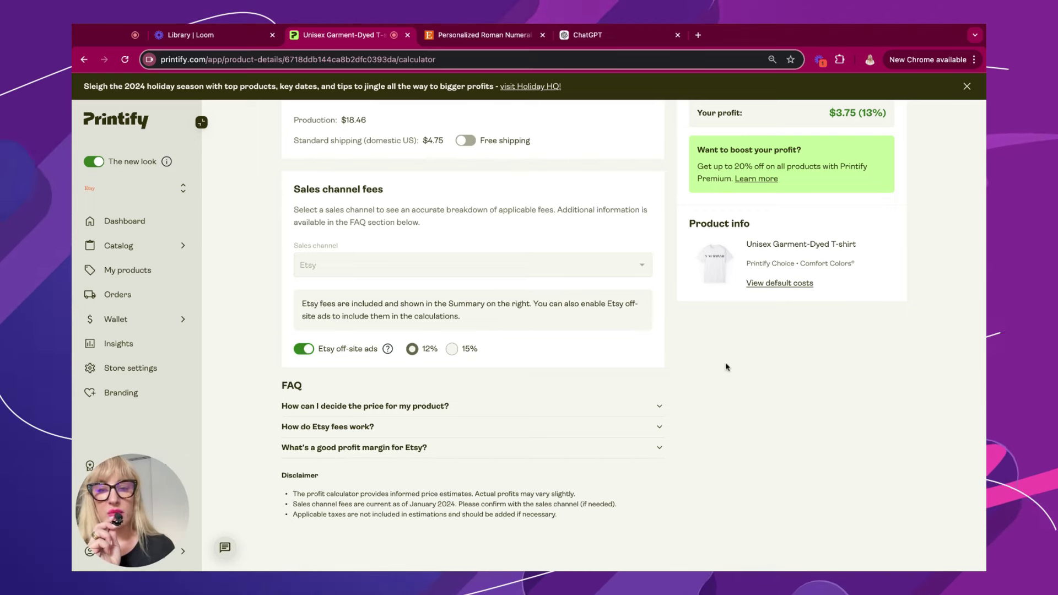
{"action": "scroll", "coordinate": [728, 378], "scroll_direction": "up", "scroll_amount": 3}
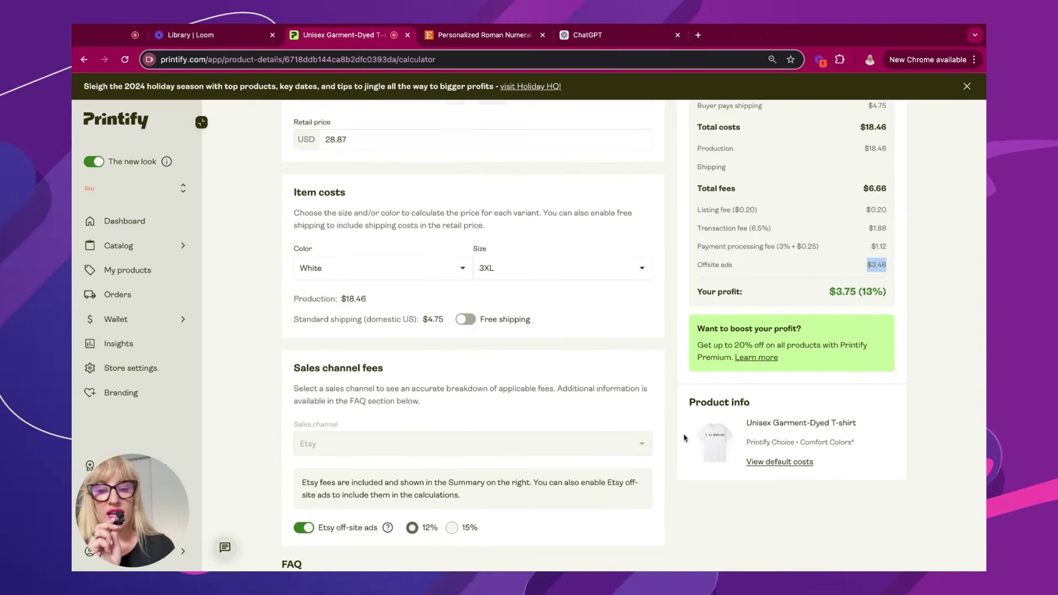
{"action": "scroll", "coordinate": [358, 465], "scroll_direction": "down", "scroll_amount": 2}
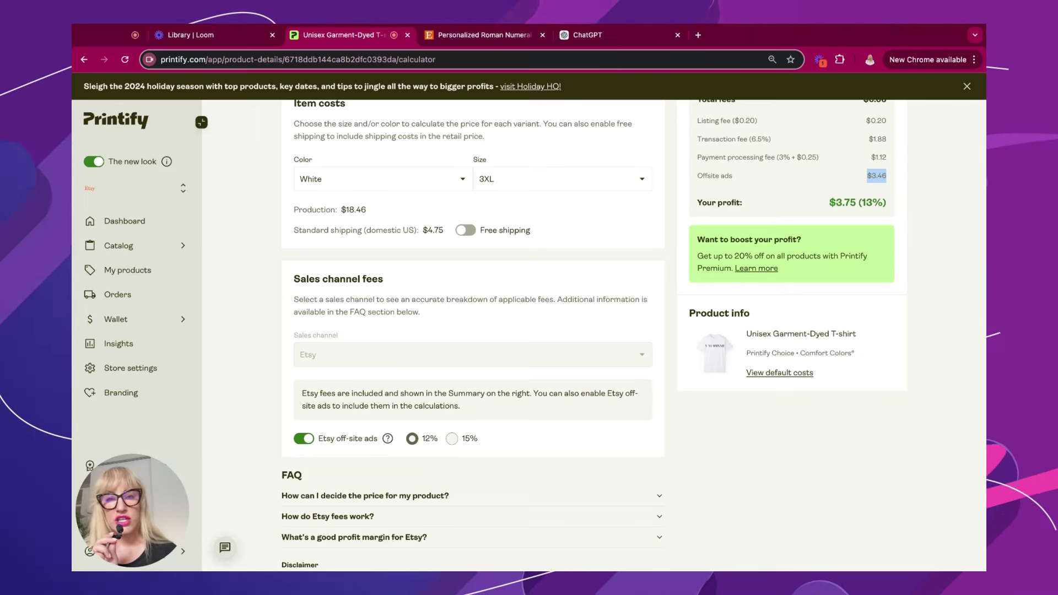
{"action": "scroll", "coordinate": [631, 327], "scroll_direction": "up", "scroll_amount": 6}
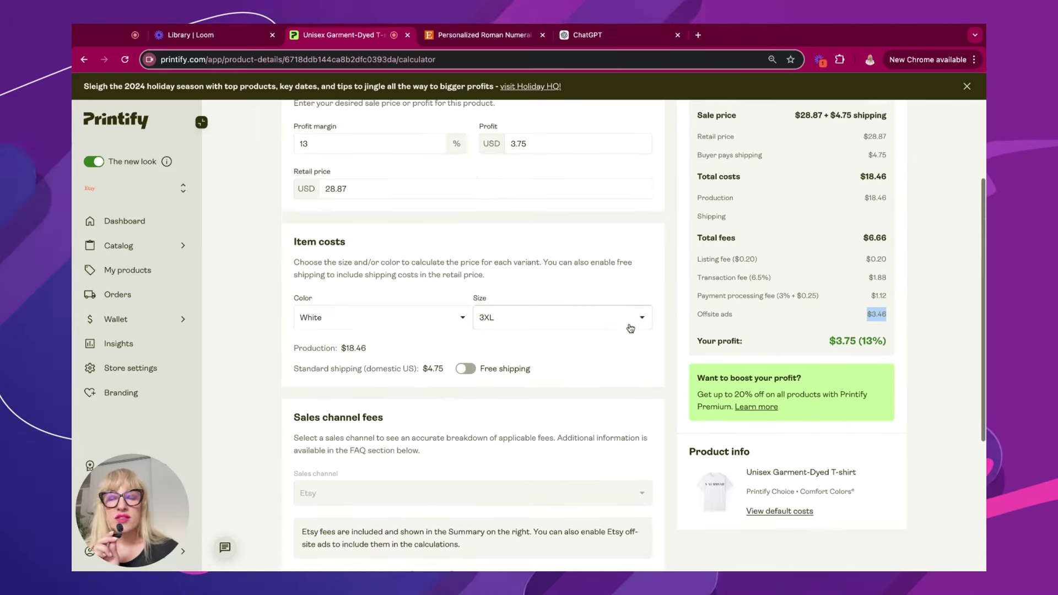
{"action": "scroll", "coordinate": [631, 327], "scroll_direction": "down", "scroll_amount": 1}
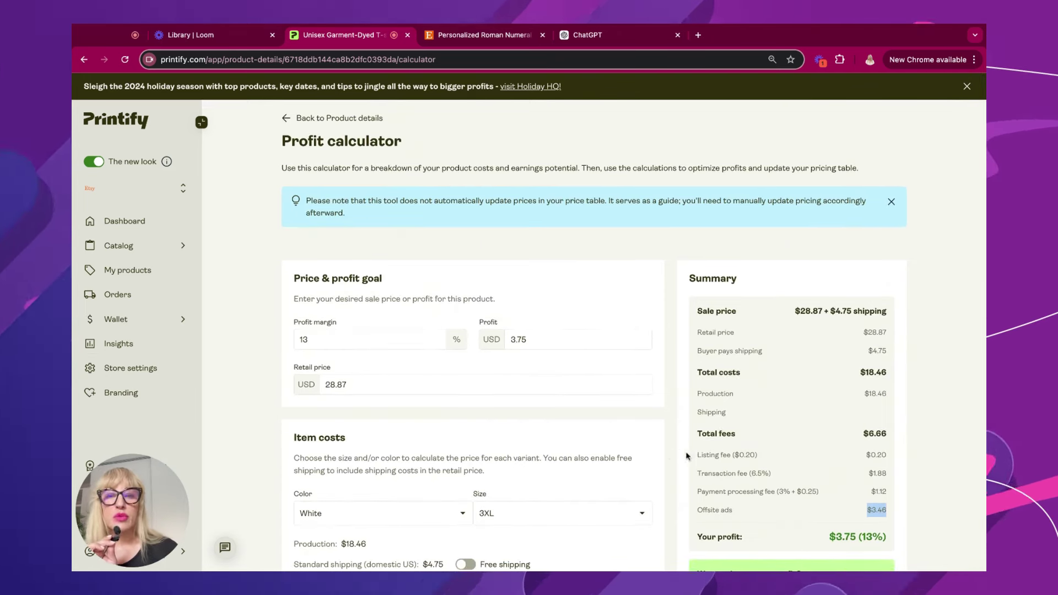
{"action": "scroll", "coordinate": [669, 466], "scroll_direction": "down", "scroll_amount": 1}
{"action": "scroll", "coordinate": [670, 466], "scroll_direction": "up", "scroll_amount": 1}
{"action": "scroll", "coordinate": [670, 466], "scroll_direction": "down", "scroll_amount": 7}
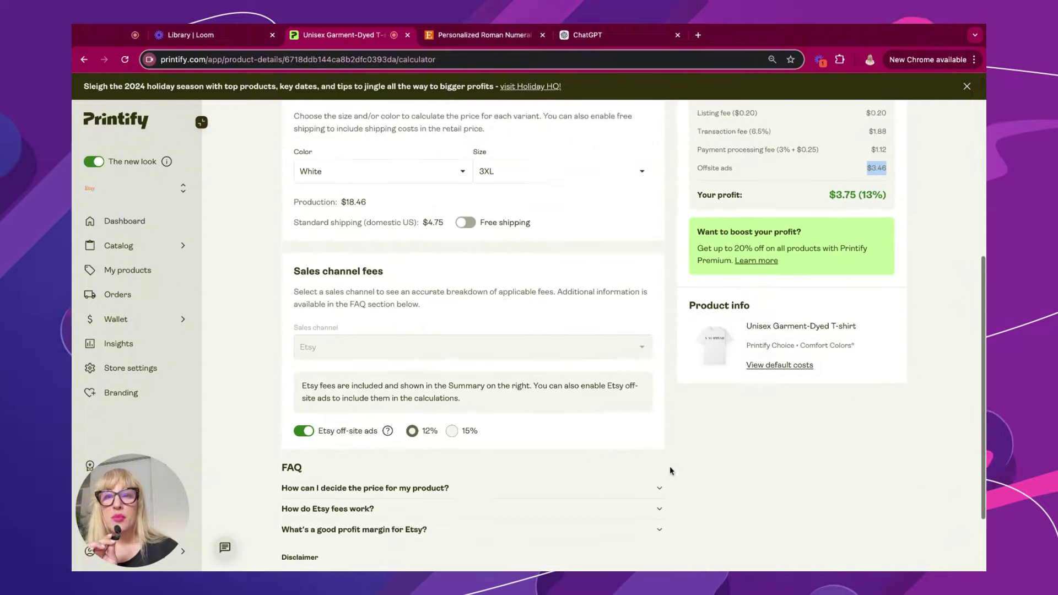
{"action": "scroll", "coordinate": [670, 466], "scroll_direction": "up", "scroll_amount": 8}
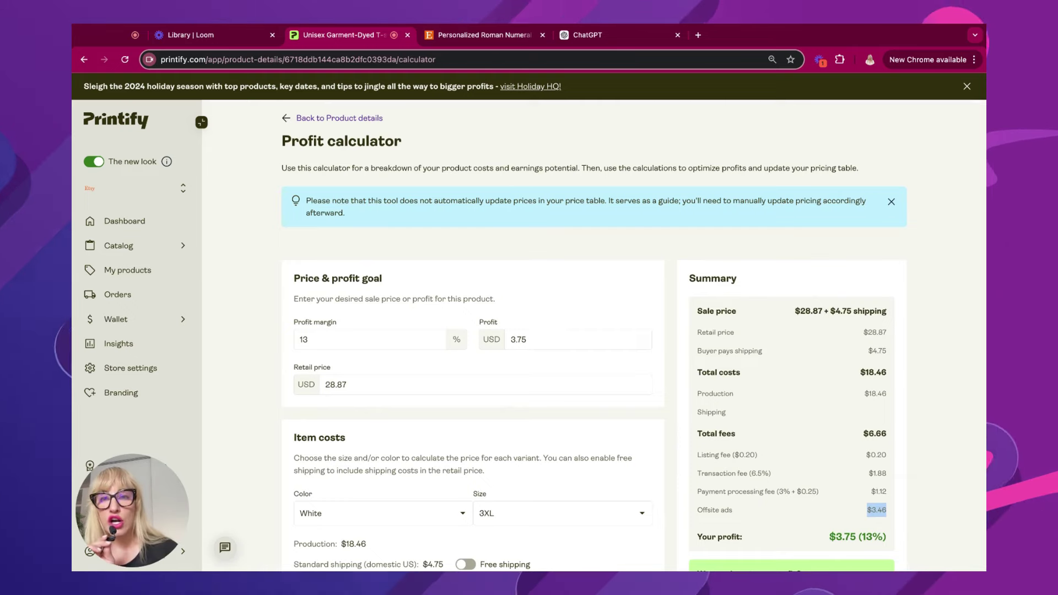
{"action": "scroll", "coordinate": [363, 351], "scroll_direction": "down", "scroll_amount": 8}
{"action": "scroll", "coordinate": [363, 351], "scroll_direction": "up", "scroll_amount": 10}
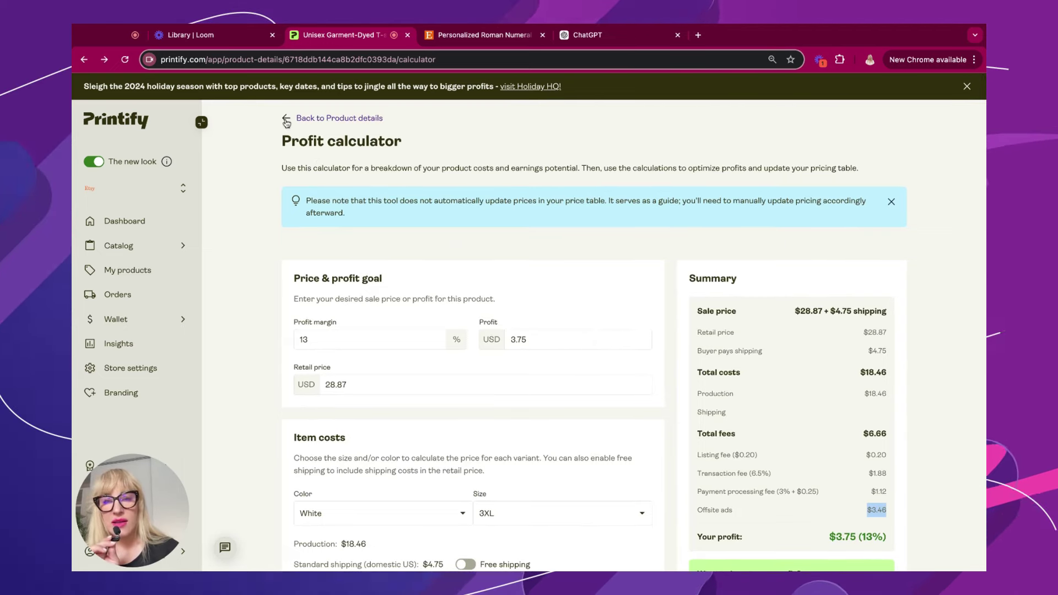
- Go back to the product details and review the shipping methods, pricing preferences and retail price and profit per size
{"action": "left_click", "coordinate": [286, 120]}
{"action": "scroll", "coordinate": [886, 485], "scroll_direction": "down", "scroll_amount": 15}
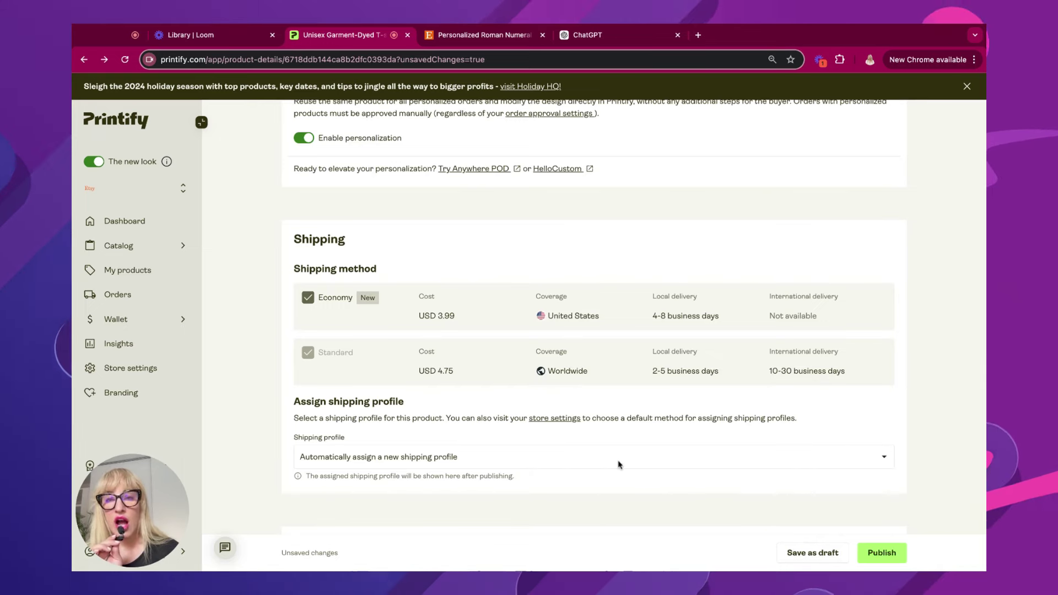
{"action": "scroll", "coordinate": [622, 463], "scroll_direction": "down", "scroll_amount": 2}
{"action": "scroll", "coordinate": [638, 470], "scroll_direction": "down", "scroll_amount": 2}
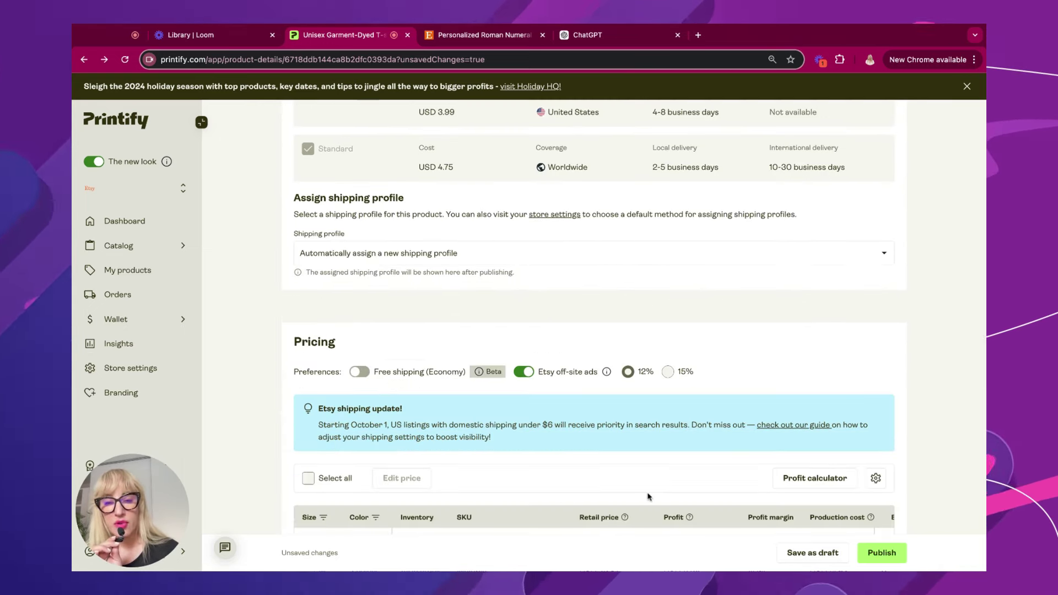
{"action": "scroll", "coordinate": [536, 365], "scroll_direction": "down", "scroll_amount": 1}
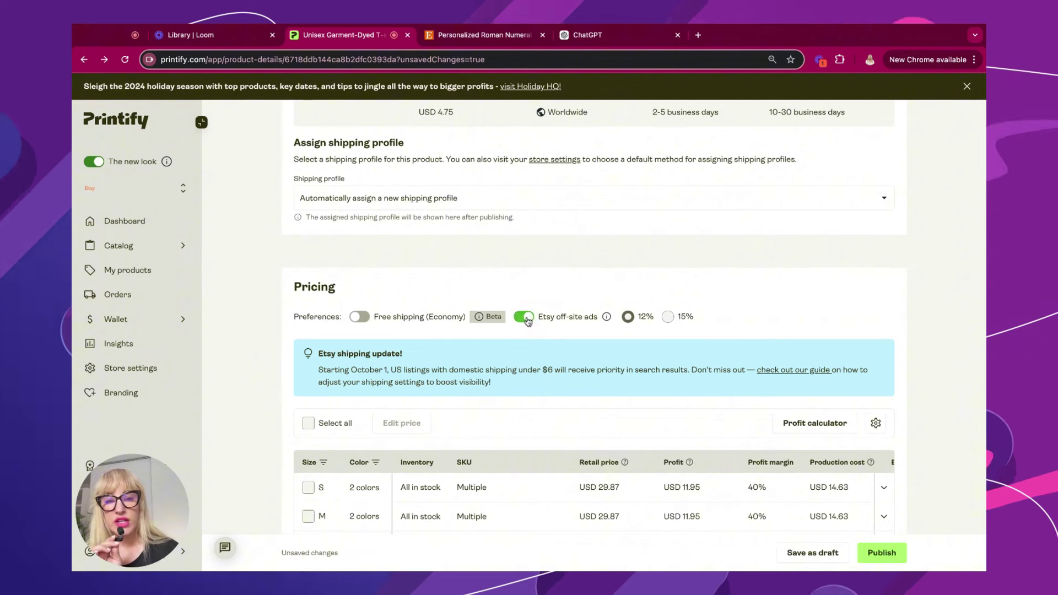
{"action": "scroll", "coordinate": [528, 365], "scroll_direction": "down", "scroll_amount": 3}
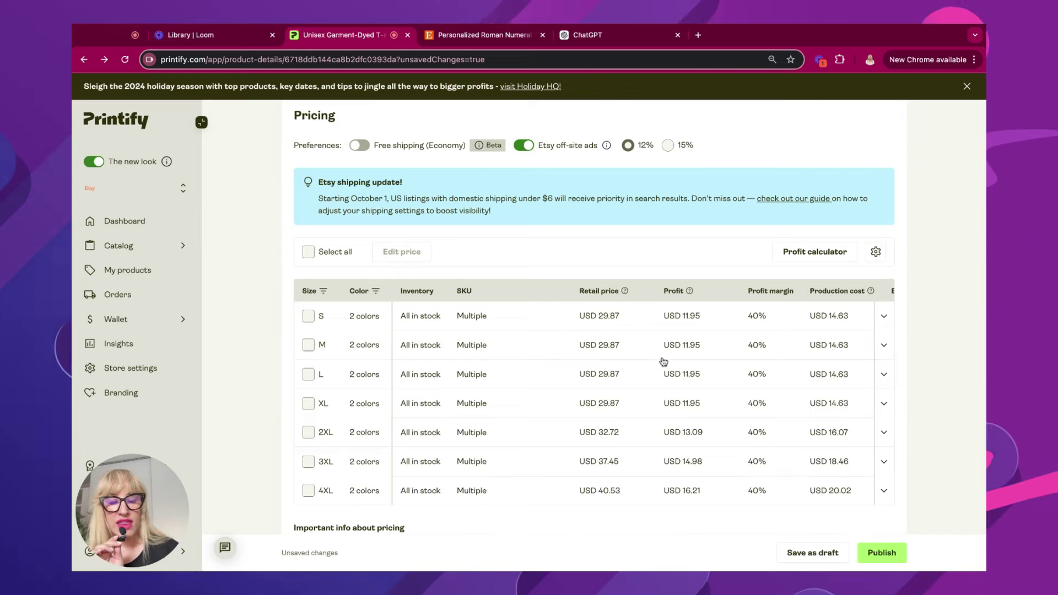
{"action": "scroll", "coordinate": [661, 362], "scroll_direction": "down", "scroll_amount": 4}
{"action": "scroll", "coordinate": [650, 420], "scroll_direction": "up", "scroll_amount": 10}
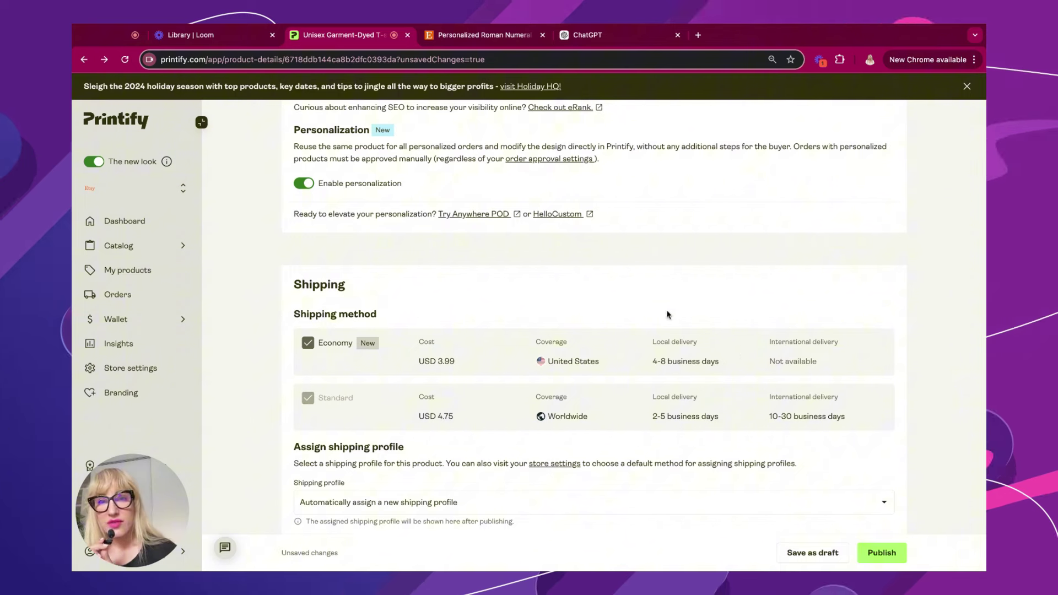
- Review the Etsy search results for hooded blankets, comparing designs and prices
{"action": "scroll", "coordinate": [635, 286], "scroll_direction": "up", "scroll_amount": 15}
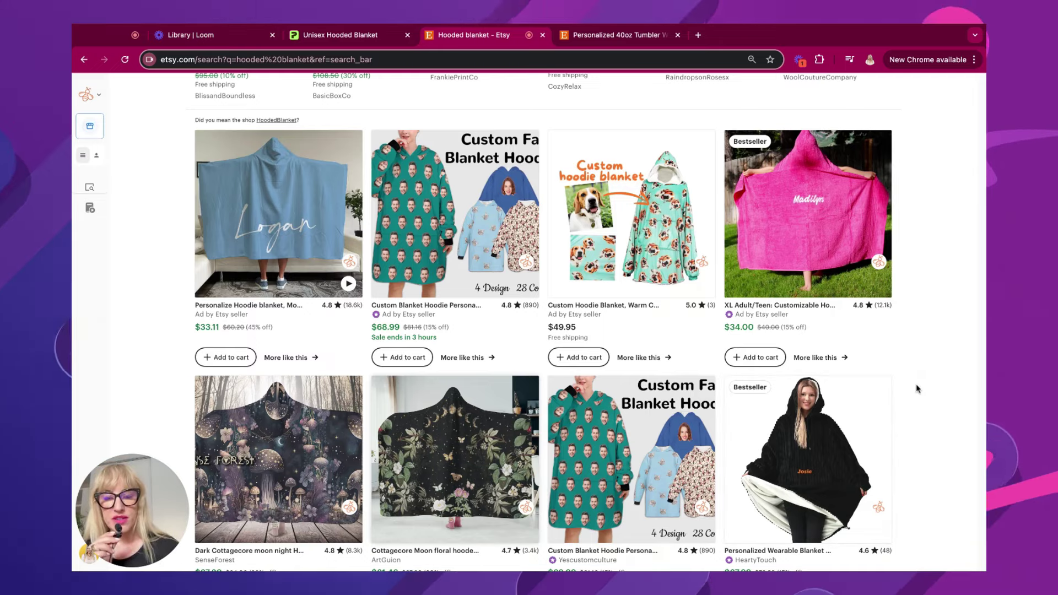
{"action": "scroll", "coordinate": [916, 383], "scroll_direction": "down", "scroll_amount": 1}
{"action": "scroll", "coordinate": [922, 412], "scroll_direction": "down", "scroll_amount": 2}
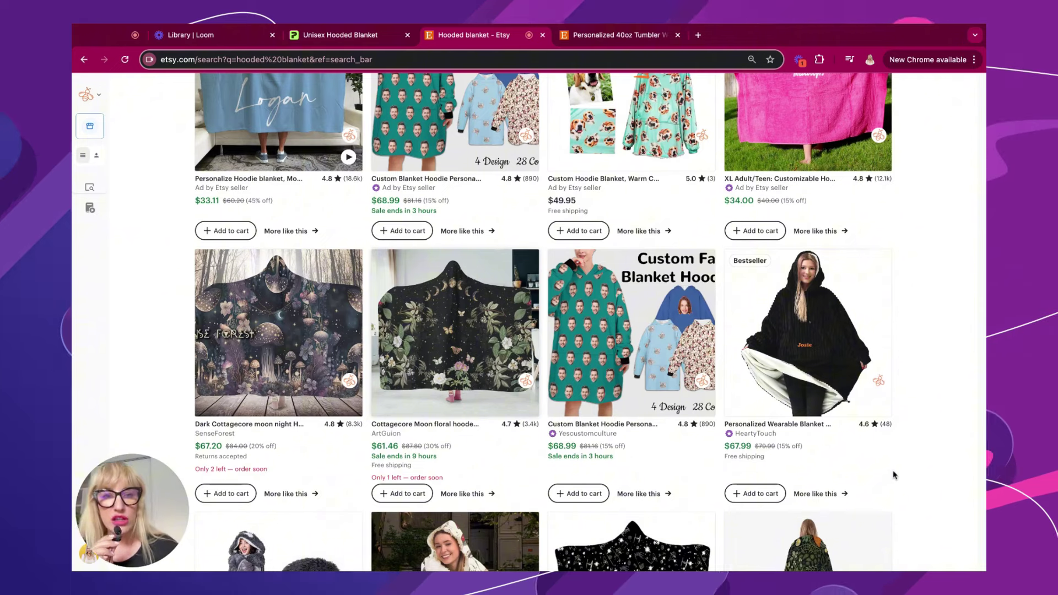
{"action": "scroll", "coordinate": [881, 499], "scroll_direction": "down", "scroll_amount": 2}
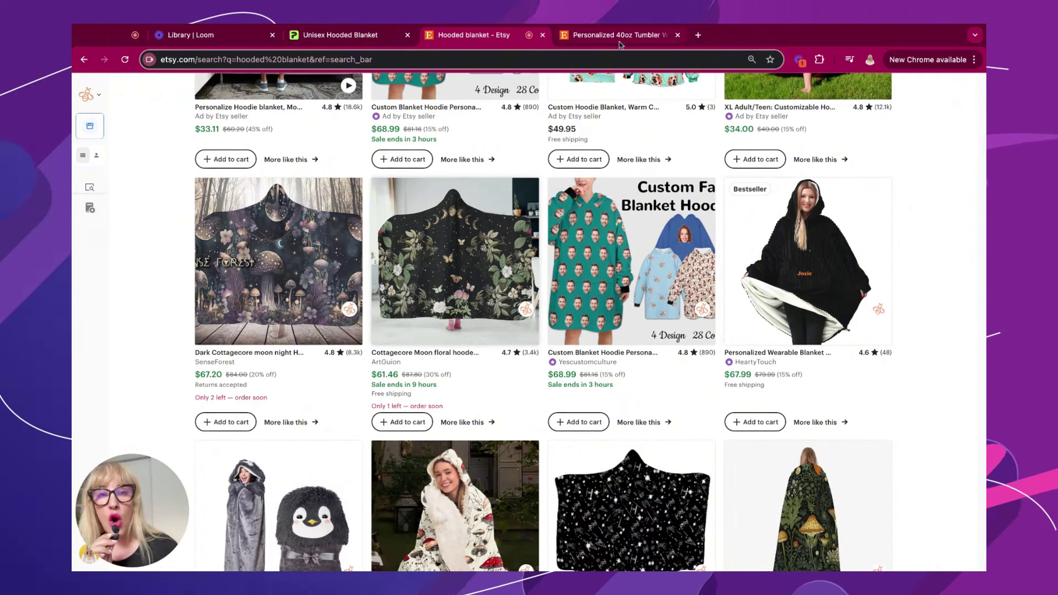
- Switch to the personalized 40oz tumbler listing on Etsy and analyze its sales, revenue and tag data
{"action": "left_click", "coordinate": [621, 43]}
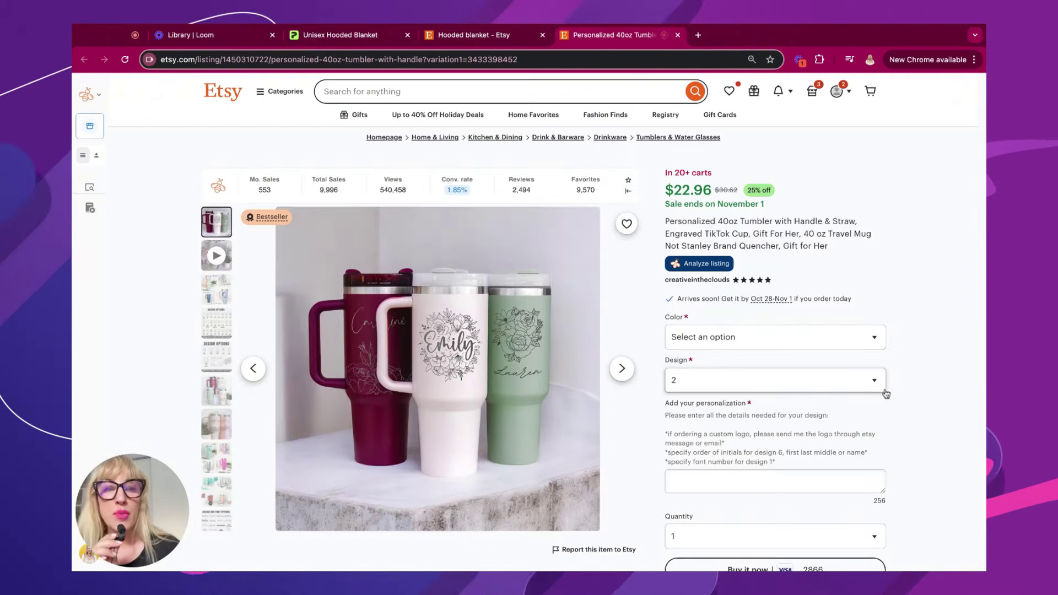
{"action": "left_click", "coordinate": [700, 264]}
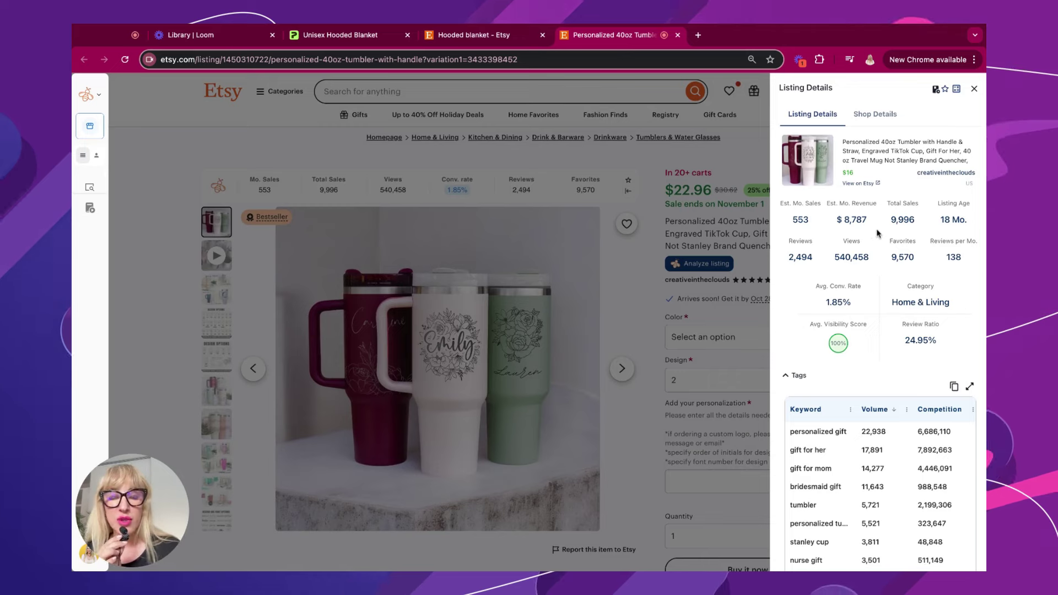
- Return to Printify, open the catalog's Early Access category and look through the first page of products and prices
{"action": "left_click", "coordinate": [349, 39]}
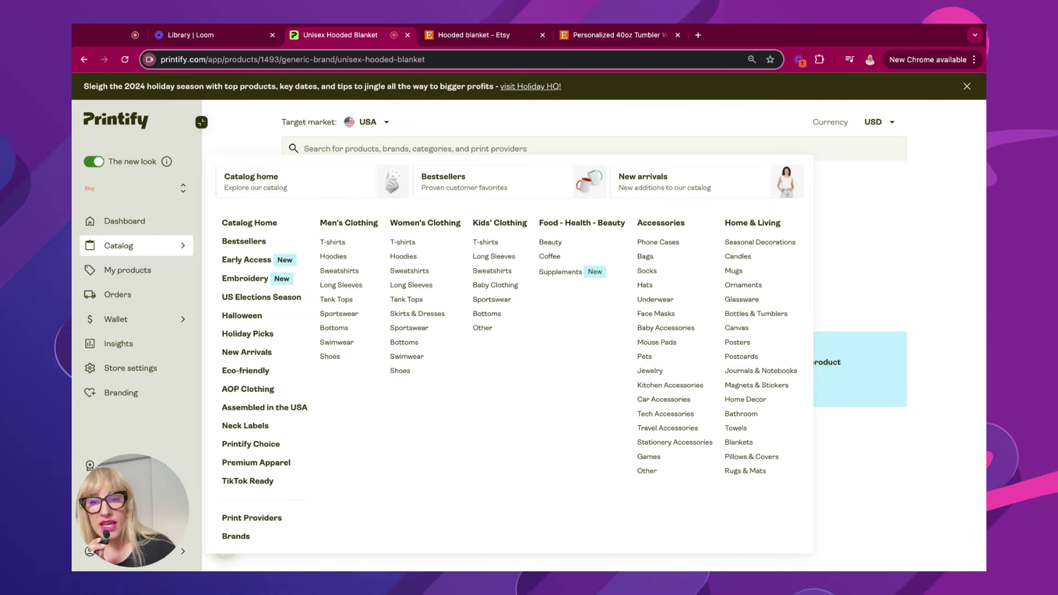
{"action": "left_click", "coordinate": [259, 266]}
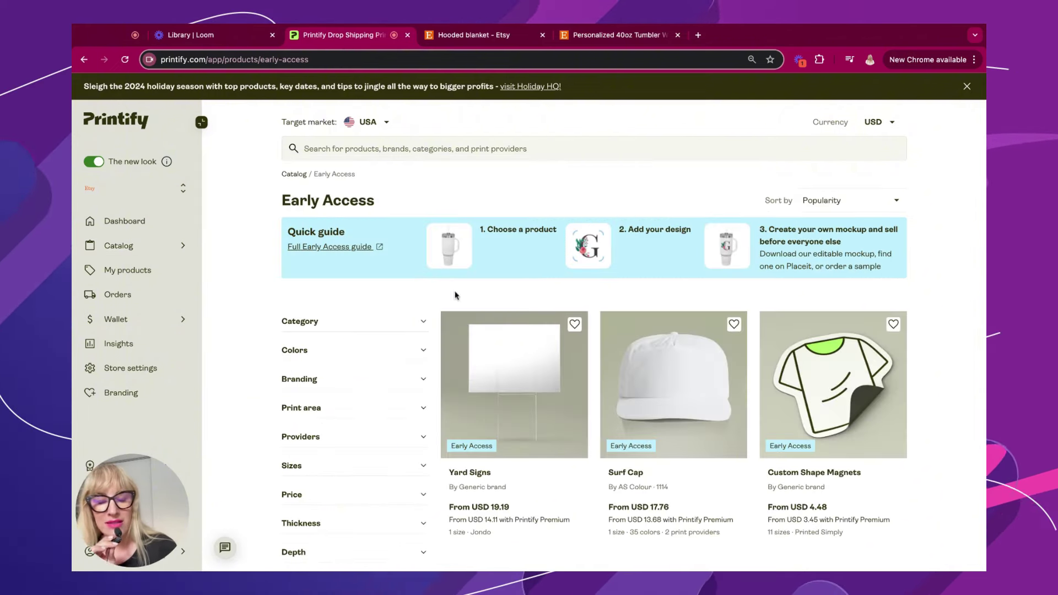
{"action": "scroll", "coordinate": [899, 494], "scroll_direction": "down", "scroll_amount": 2}
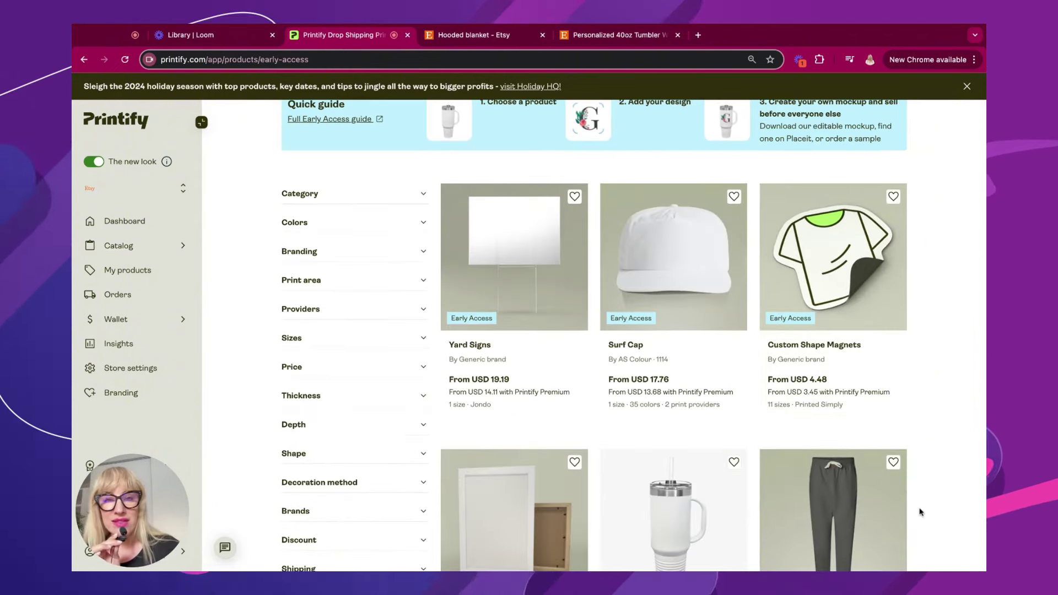
{"action": "scroll", "coordinate": [928, 515], "scroll_direction": "down", "scroll_amount": 4}
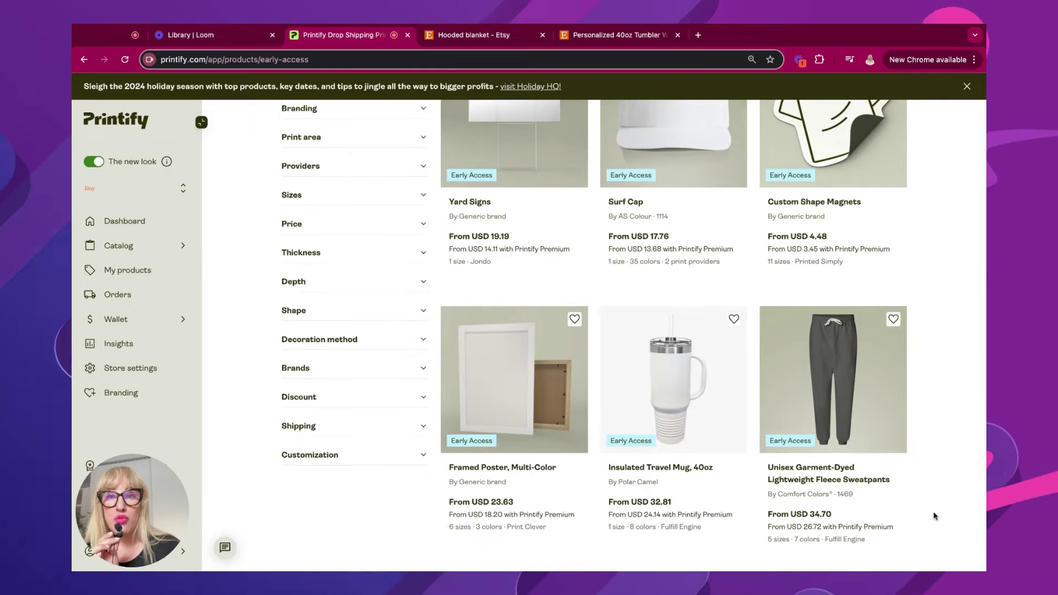
{"action": "scroll", "coordinate": [945, 513], "scroll_direction": "down", "scroll_amount": 1}
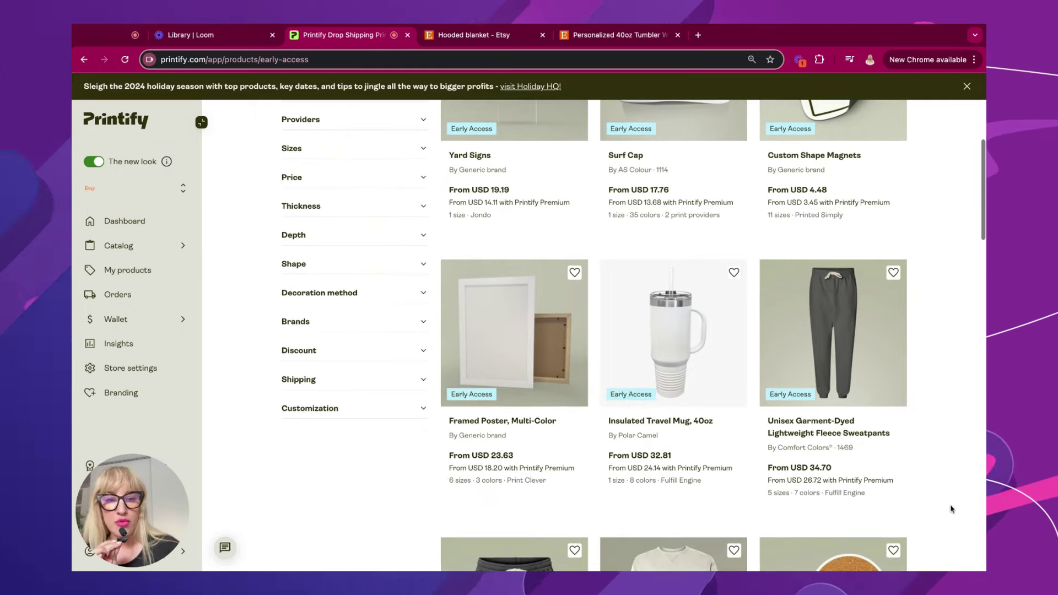
{"action": "scroll", "coordinate": [948, 507], "scroll_direction": "down", "scroll_amount": 2}
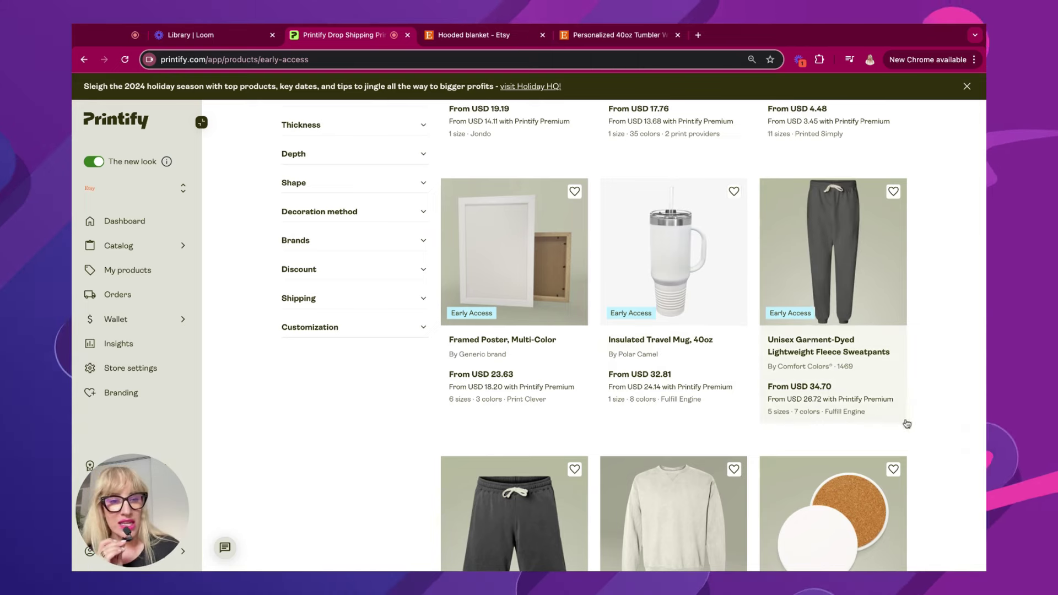
{"action": "scroll", "coordinate": [937, 463], "scroll_direction": "down", "scroll_amount": 4}
{"action": "scroll", "coordinate": [928, 472], "scroll_direction": "down", "scroll_amount": 10}
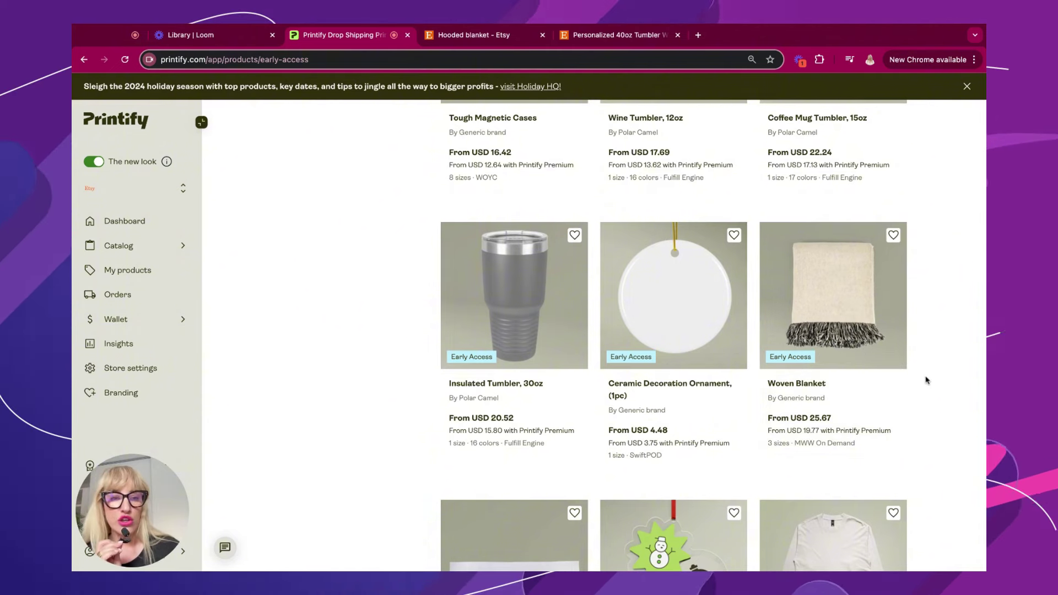
{"action": "scroll", "coordinate": [918, 401], "scroll_direction": "down", "scroll_amount": 13}
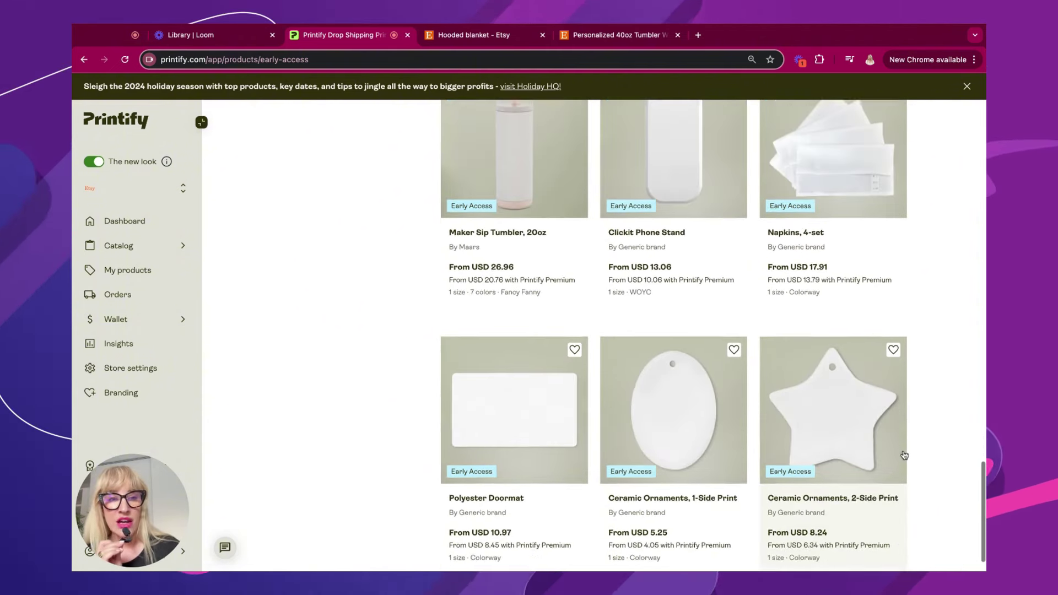
- Go to page 2 of the Early Access products and browse the items and their prices
{"action": "left_click", "coordinate": [838, 550]}
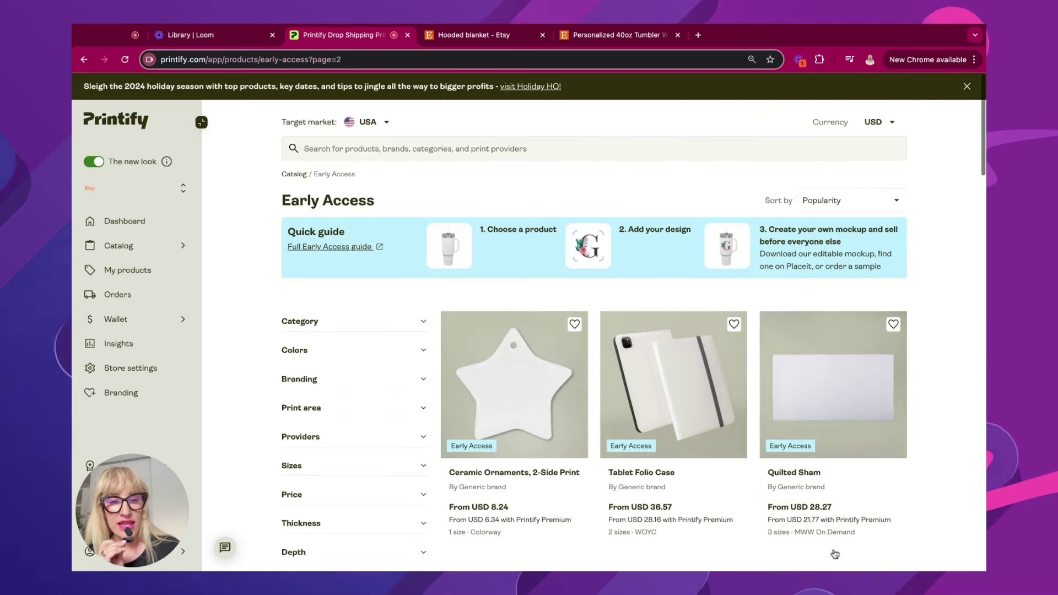
{"action": "scroll", "coordinate": [904, 435], "scroll_direction": "down", "scroll_amount": 3}
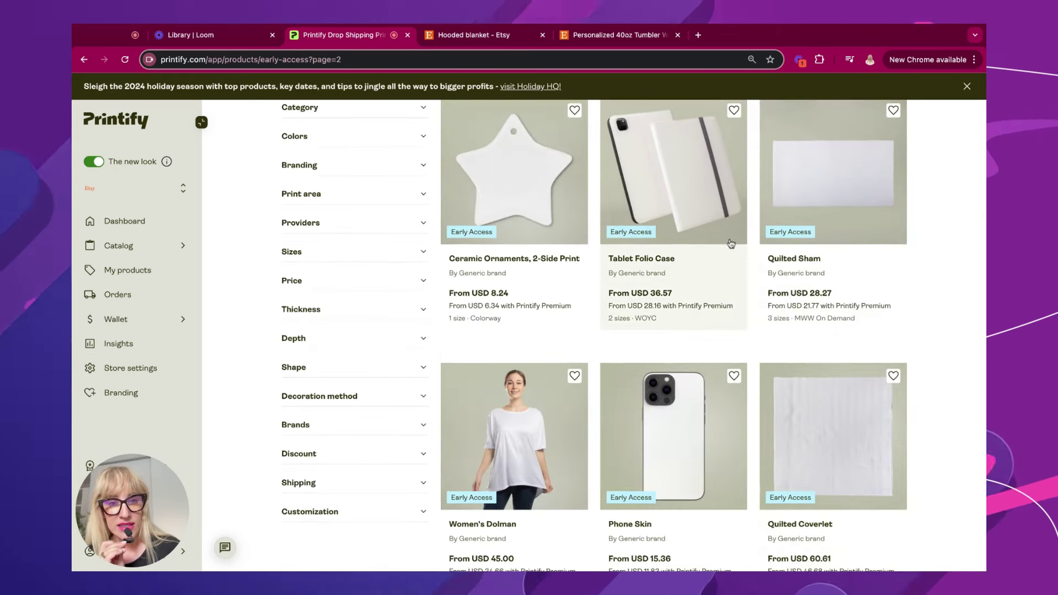
{"action": "scroll", "coordinate": [717, 330], "scroll_direction": "down", "scroll_amount": 1}
{"action": "scroll", "coordinate": [688, 390], "scroll_direction": "down", "scroll_amount": 6}
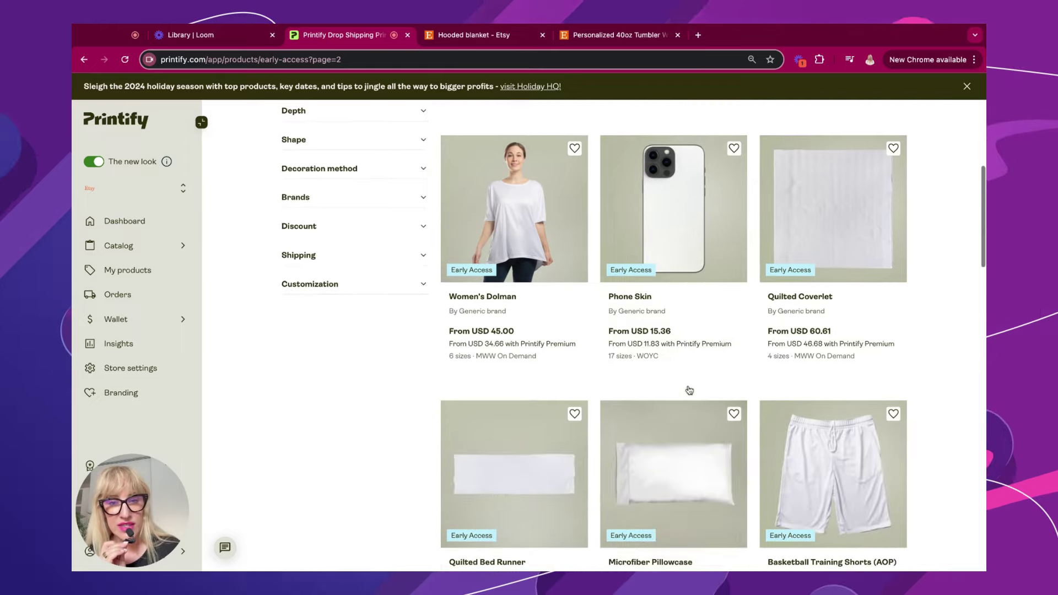
{"action": "scroll", "coordinate": [634, 434], "scroll_direction": "down", "scroll_amount": 9}
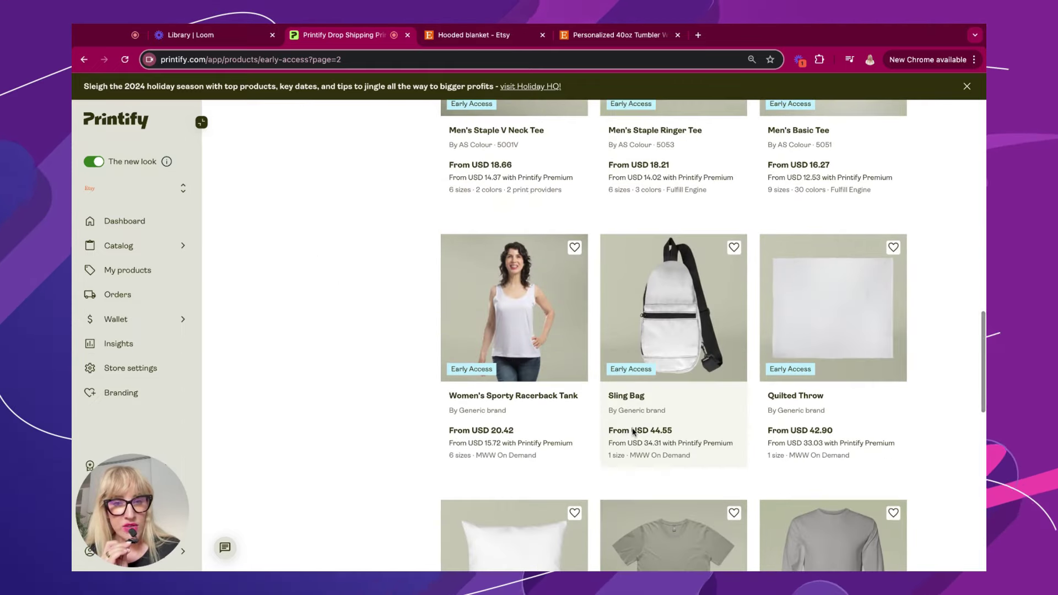
{"action": "scroll", "coordinate": [633, 432], "scroll_direction": "down", "scroll_amount": 8}
{"action": "scroll", "coordinate": [634, 433], "scroll_direction": "down", "scroll_amount": 9}
{"action": "scroll", "coordinate": [772, 276], "scroll_direction": "up", "scroll_amount": 5}
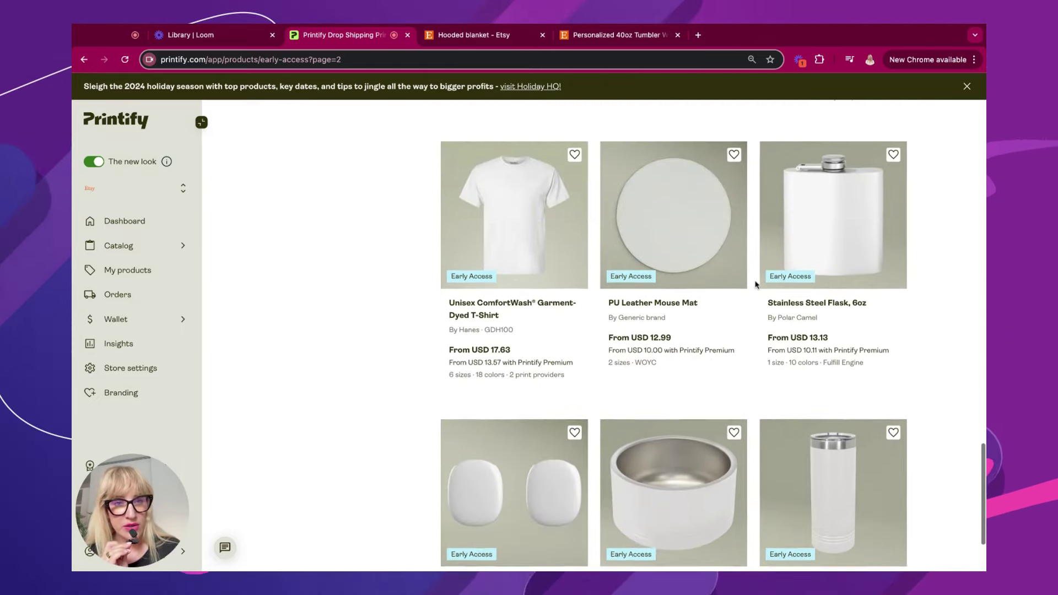
{"action": "scroll", "coordinate": [932, 436], "scroll_direction": "down", "scroll_amount": 3}
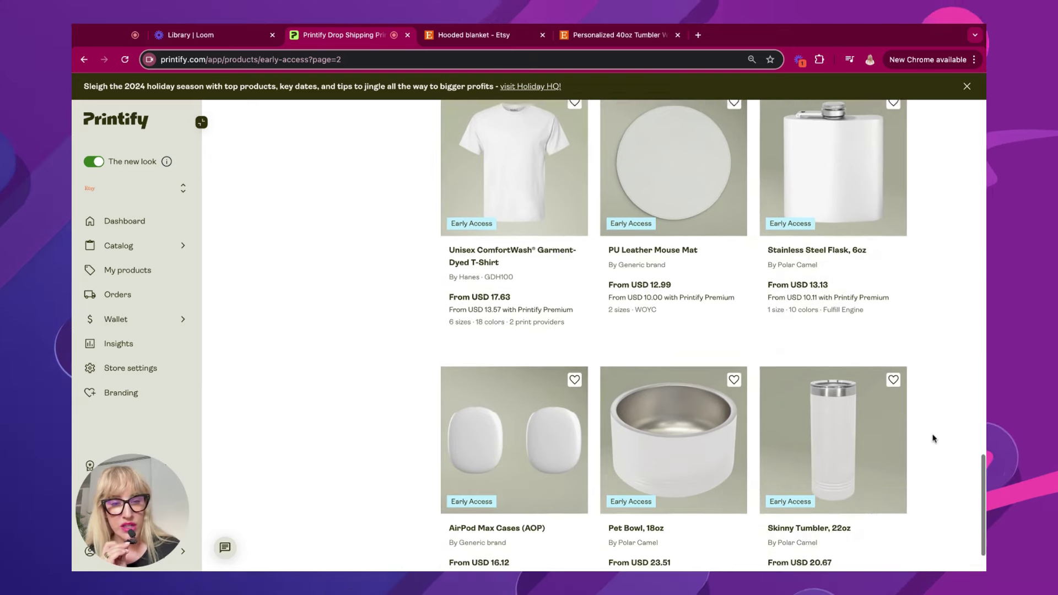
- Browse page 3 of the Early Access products, including the drinkware, apparel and ornaments, and continue to page 4
{"action": "left_click", "coordinate": [856, 555]}
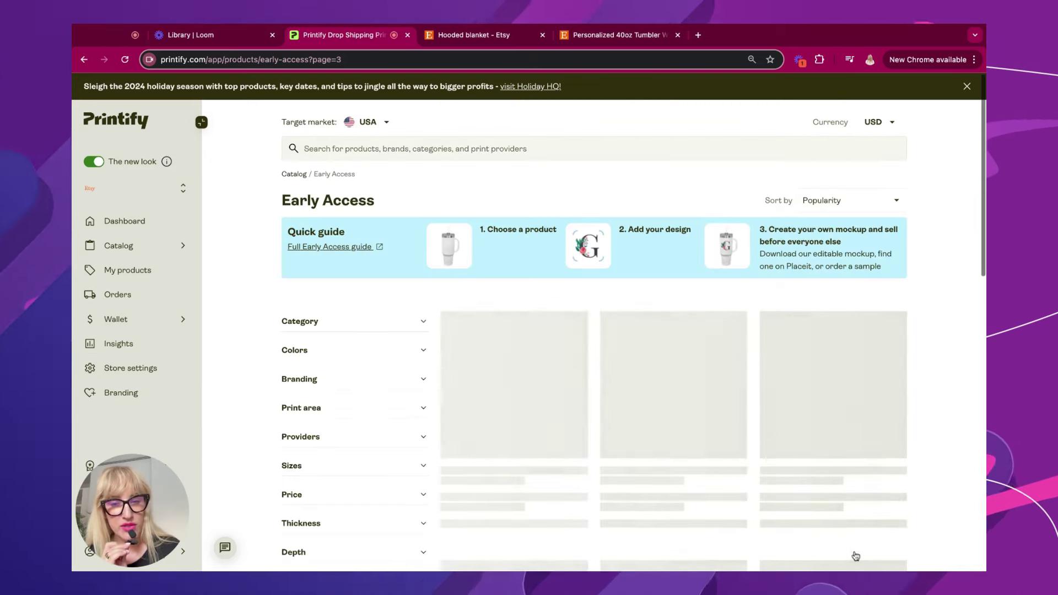
{"action": "scroll", "coordinate": [931, 496], "scroll_direction": "down", "scroll_amount": 8}
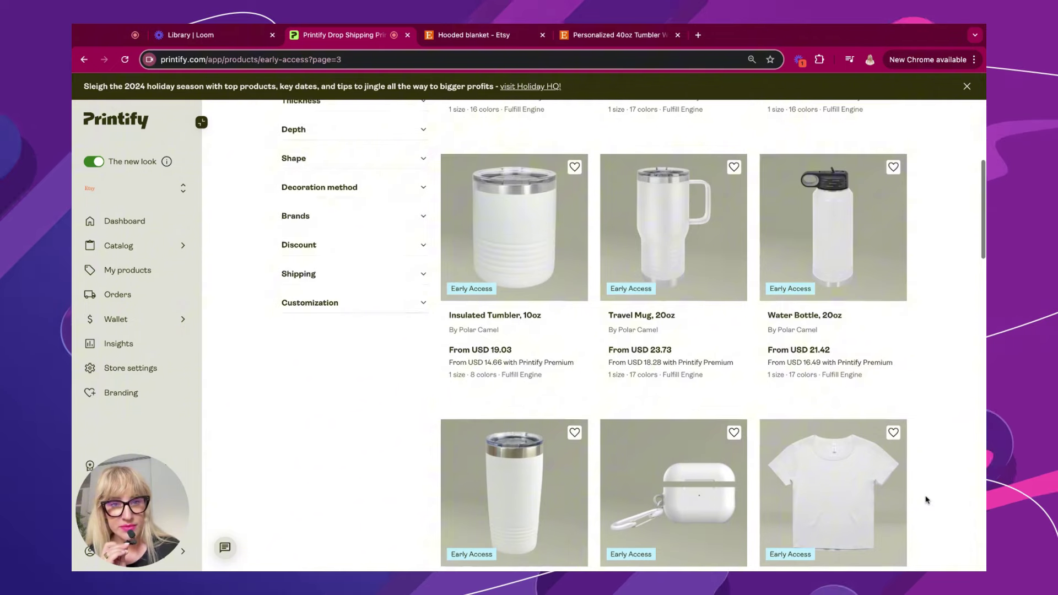
{"action": "scroll", "coordinate": [927, 500], "scroll_direction": "down", "scroll_amount": 4}
{"action": "scroll", "coordinate": [927, 500], "scroll_direction": "up", "scroll_amount": 6}
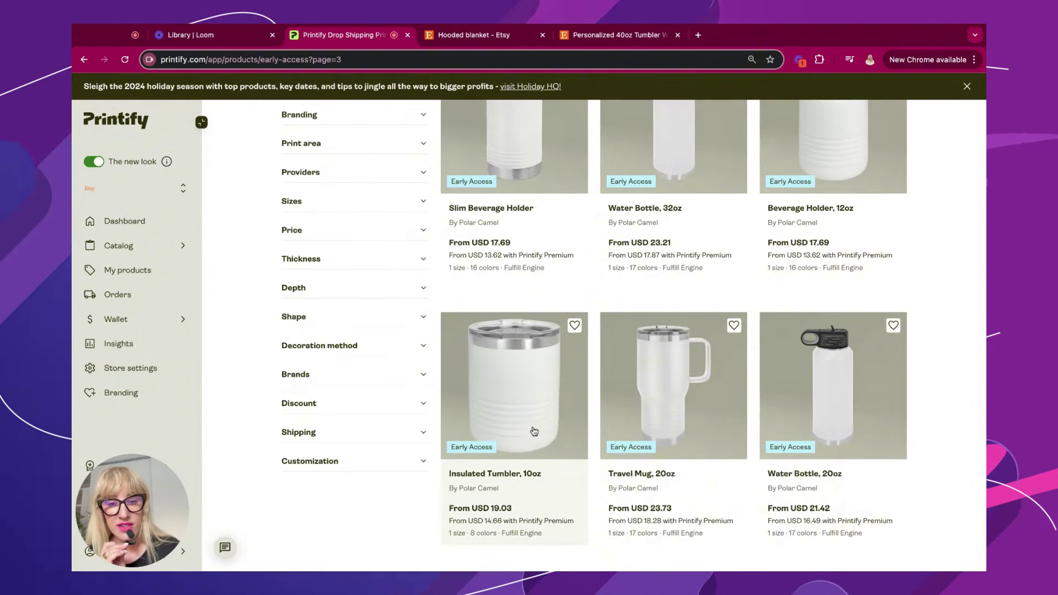
{"action": "scroll", "coordinate": [918, 420], "scroll_direction": "up", "scroll_amount": 3}
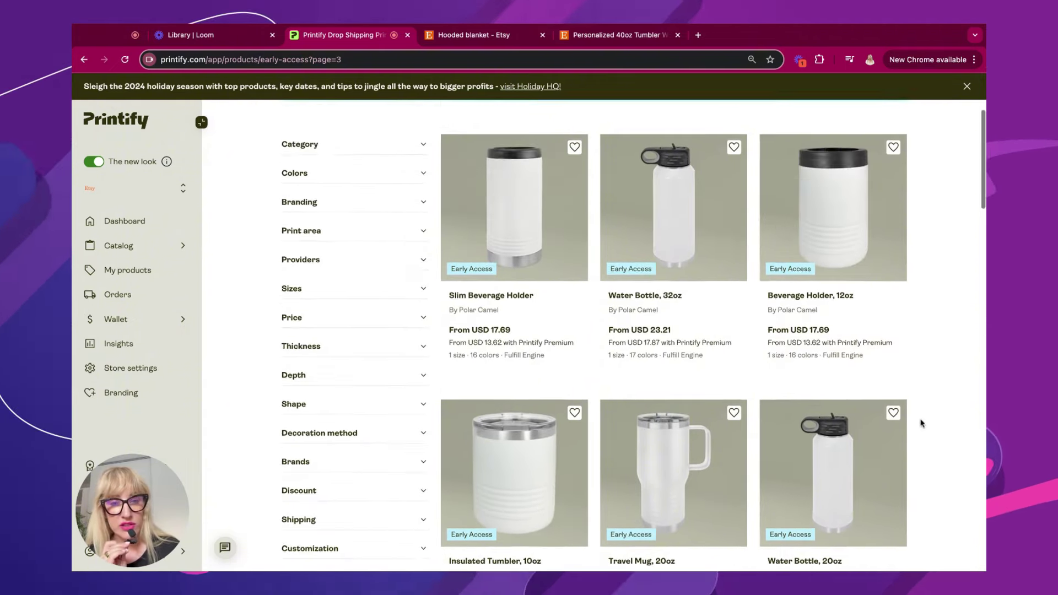
{"action": "scroll", "coordinate": [930, 454], "scroll_direction": "down", "scroll_amount": 12}
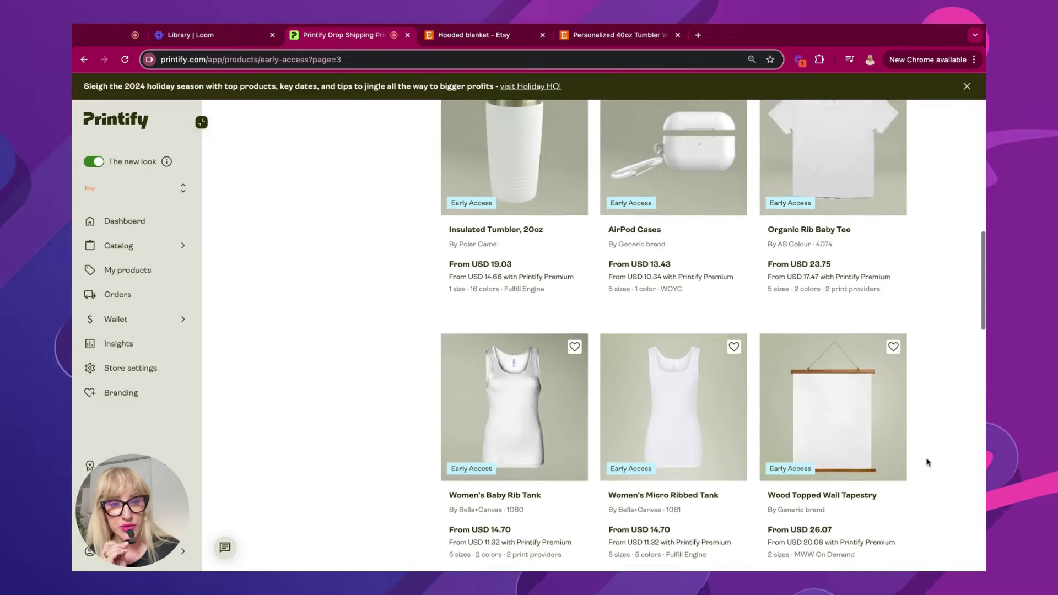
{"action": "scroll", "coordinate": [928, 463], "scroll_direction": "down", "scroll_amount": 5}
{"action": "scroll", "coordinate": [925, 367], "scroll_direction": "down", "scroll_amount": 1}
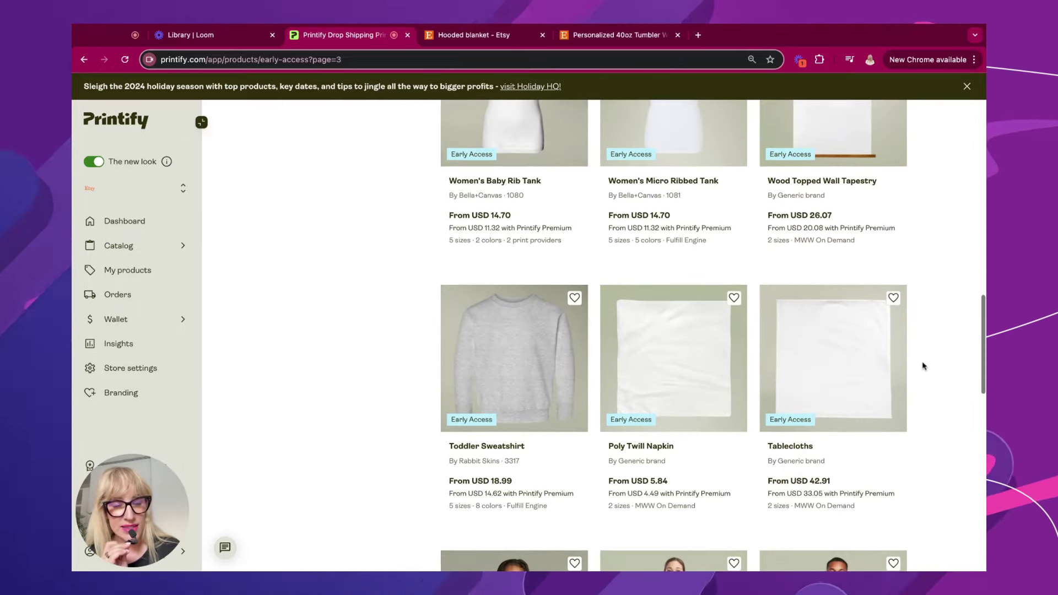
{"action": "scroll", "coordinate": [932, 337], "scroll_direction": "down", "scroll_amount": 7}
{"action": "scroll", "coordinate": [916, 414], "scroll_direction": "down", "scroll_amount": 8}
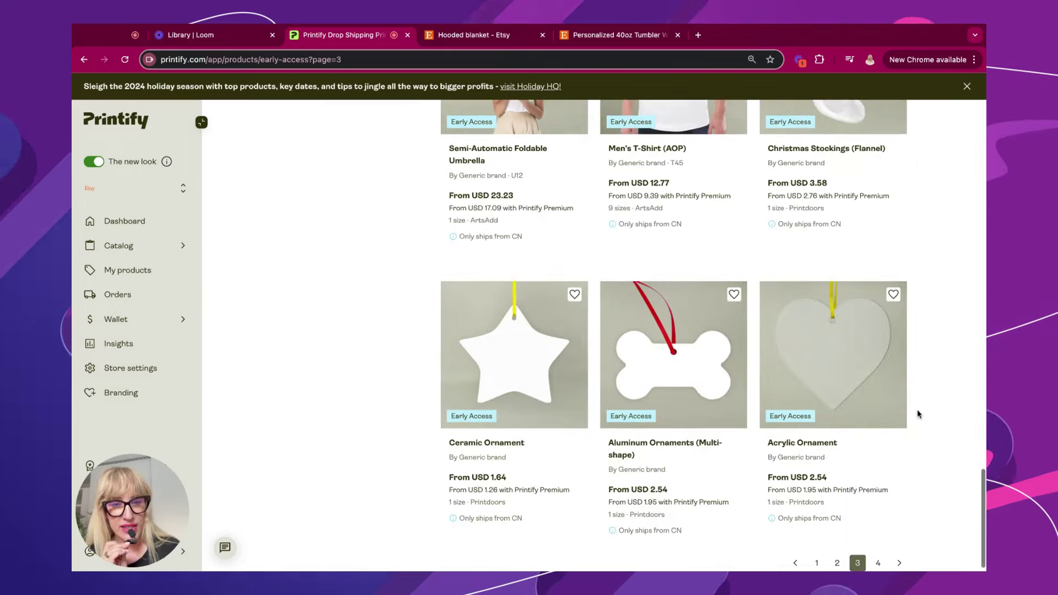
{"action": "left_click", "coordinate": [881, 551]}
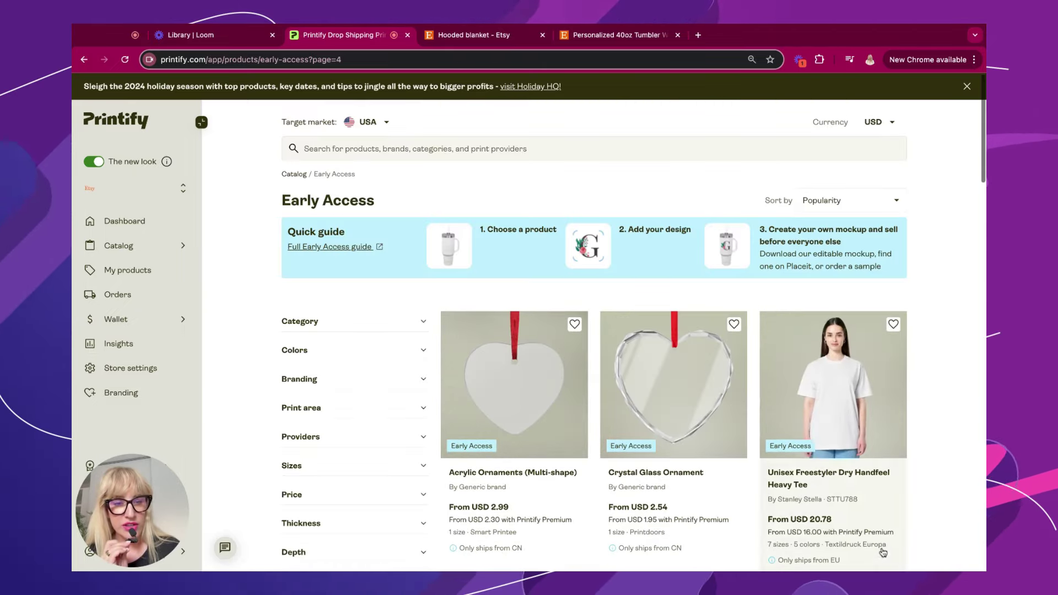